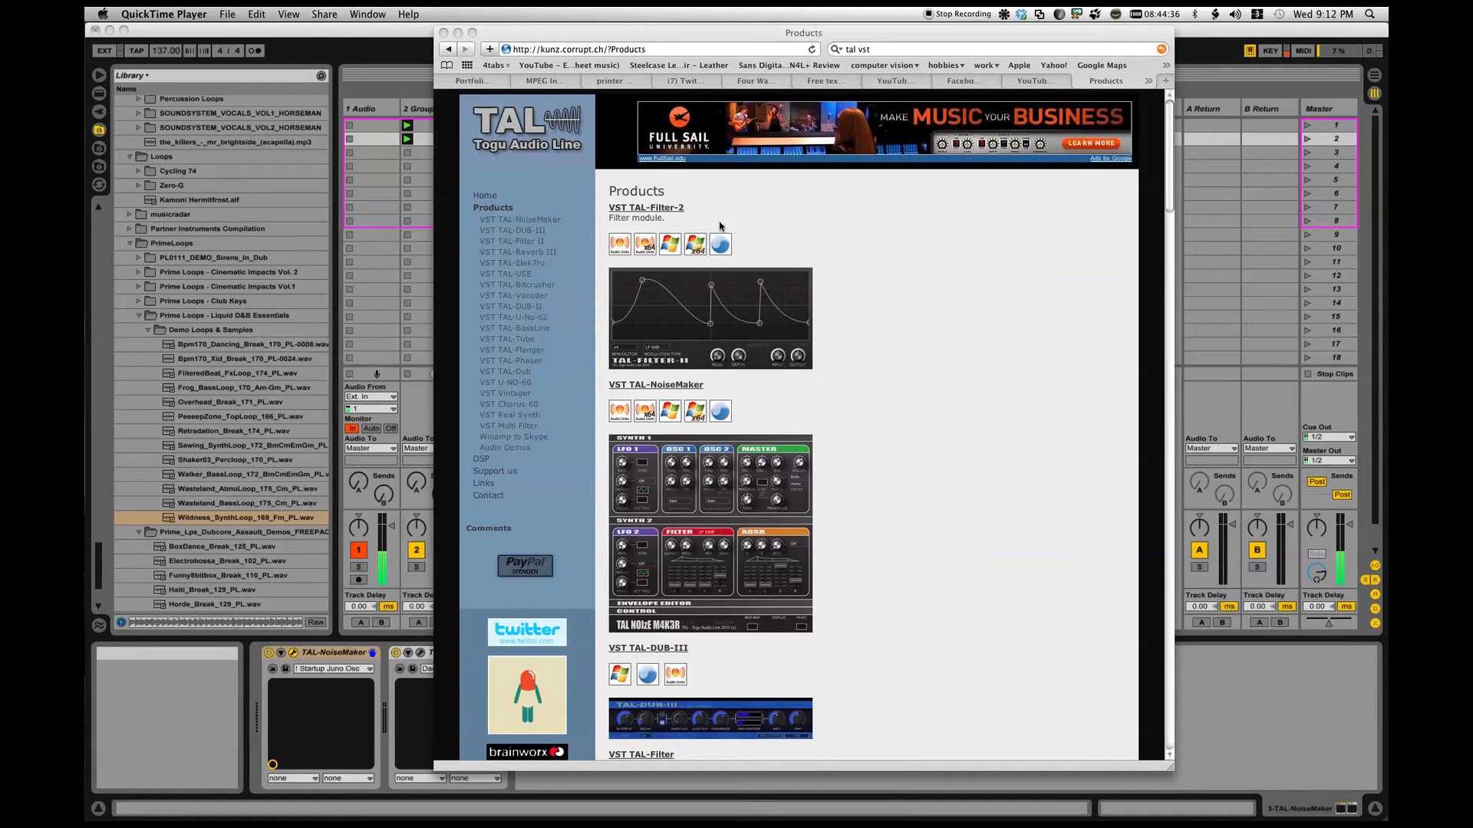
Look through the TAL plug-in range on the Togu Audio Line products page, and minimise the browser window
scroll(712, 368, "down", 3)
scroll(728, 483, "down", 3)
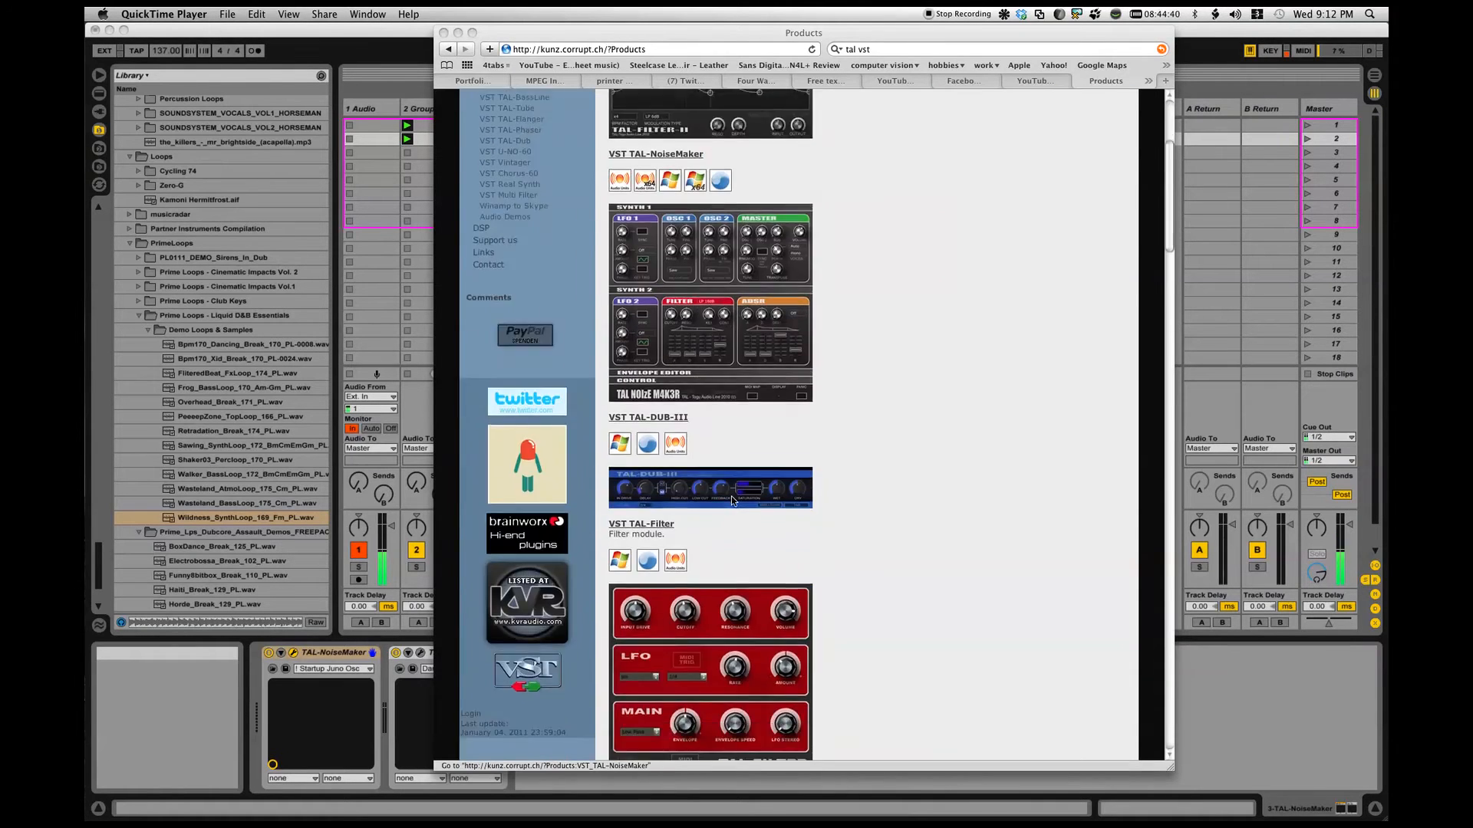
scroll(713, 485, "down", 5)
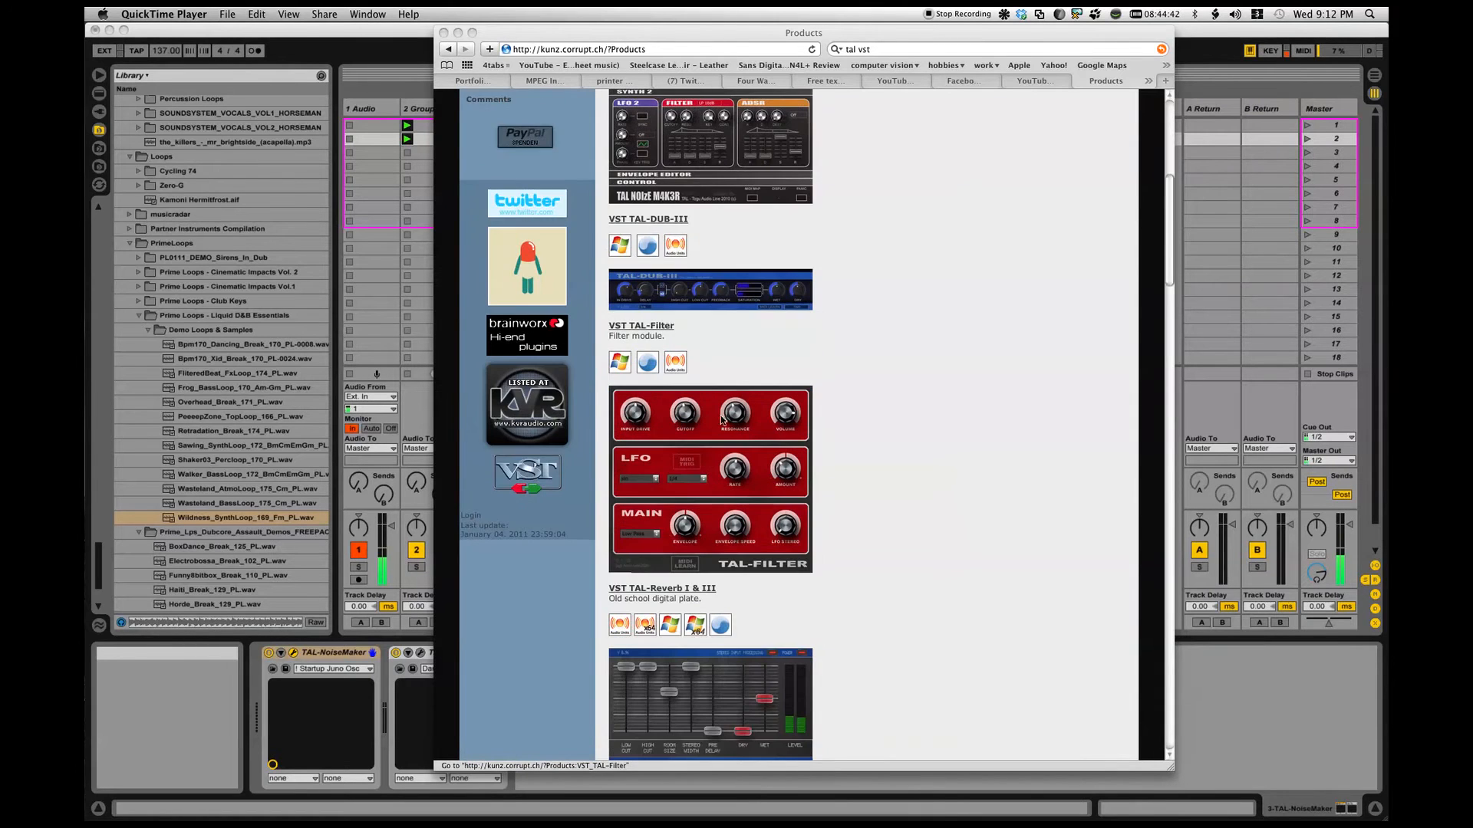
scroll(700, 568, "down", 3)
scroll(728, 593, "down", 3)
scroll(728, 592, "down", 8)
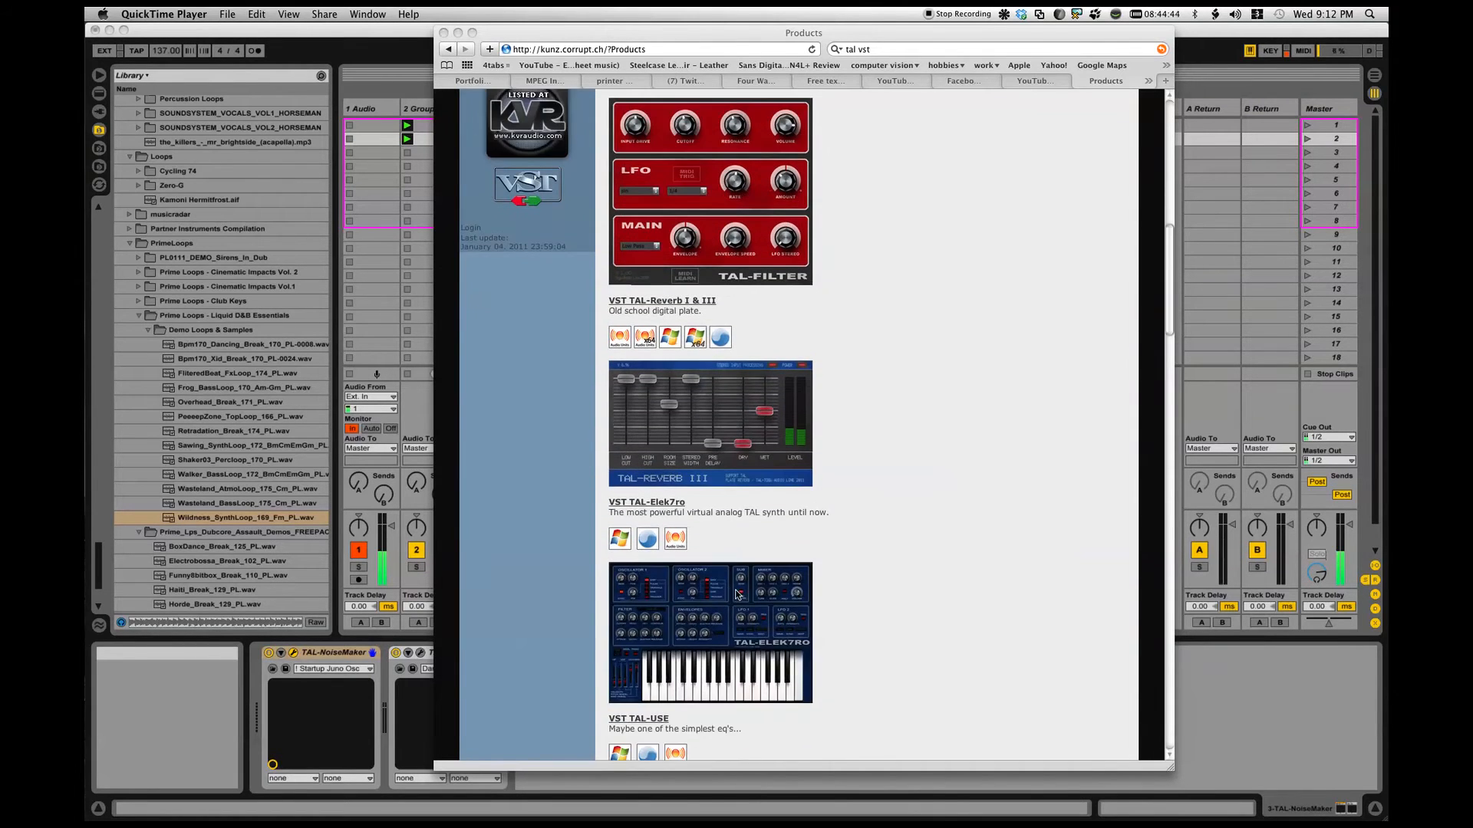
scroll(738, 535, "down", 10)
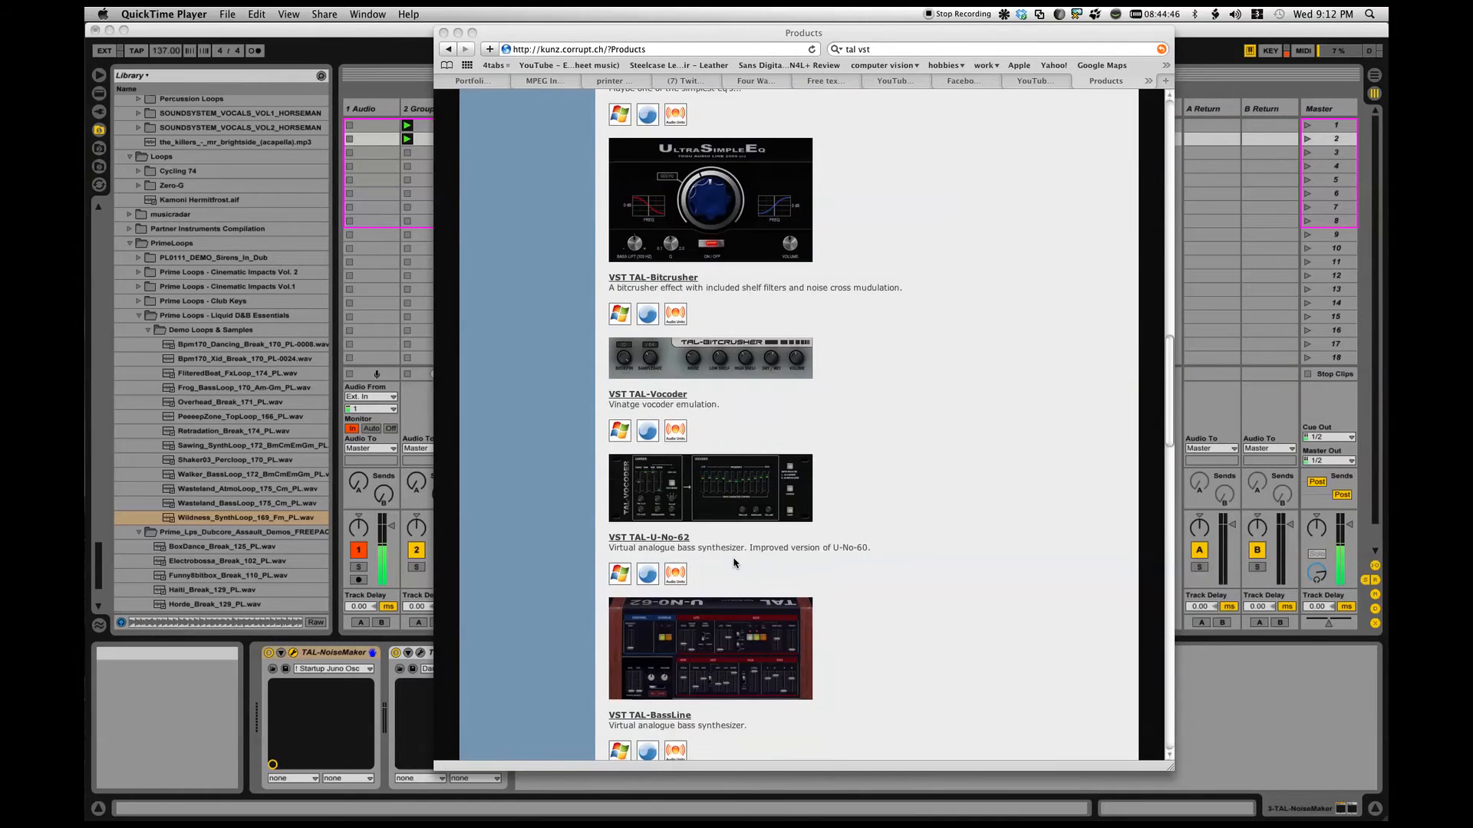
scroll(729, 493, "down", 6)
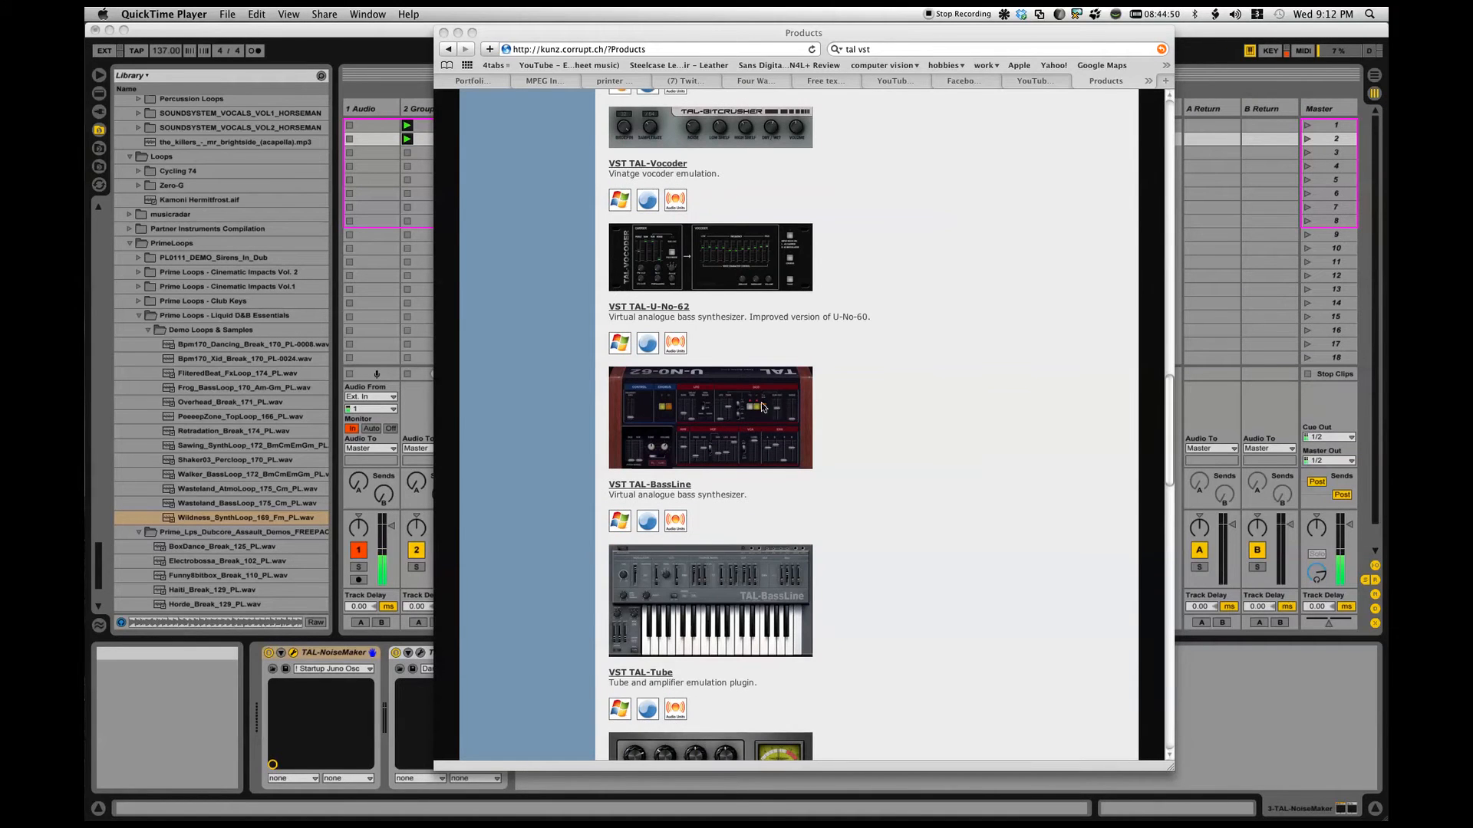
scroll(667, 443, "down", 4)
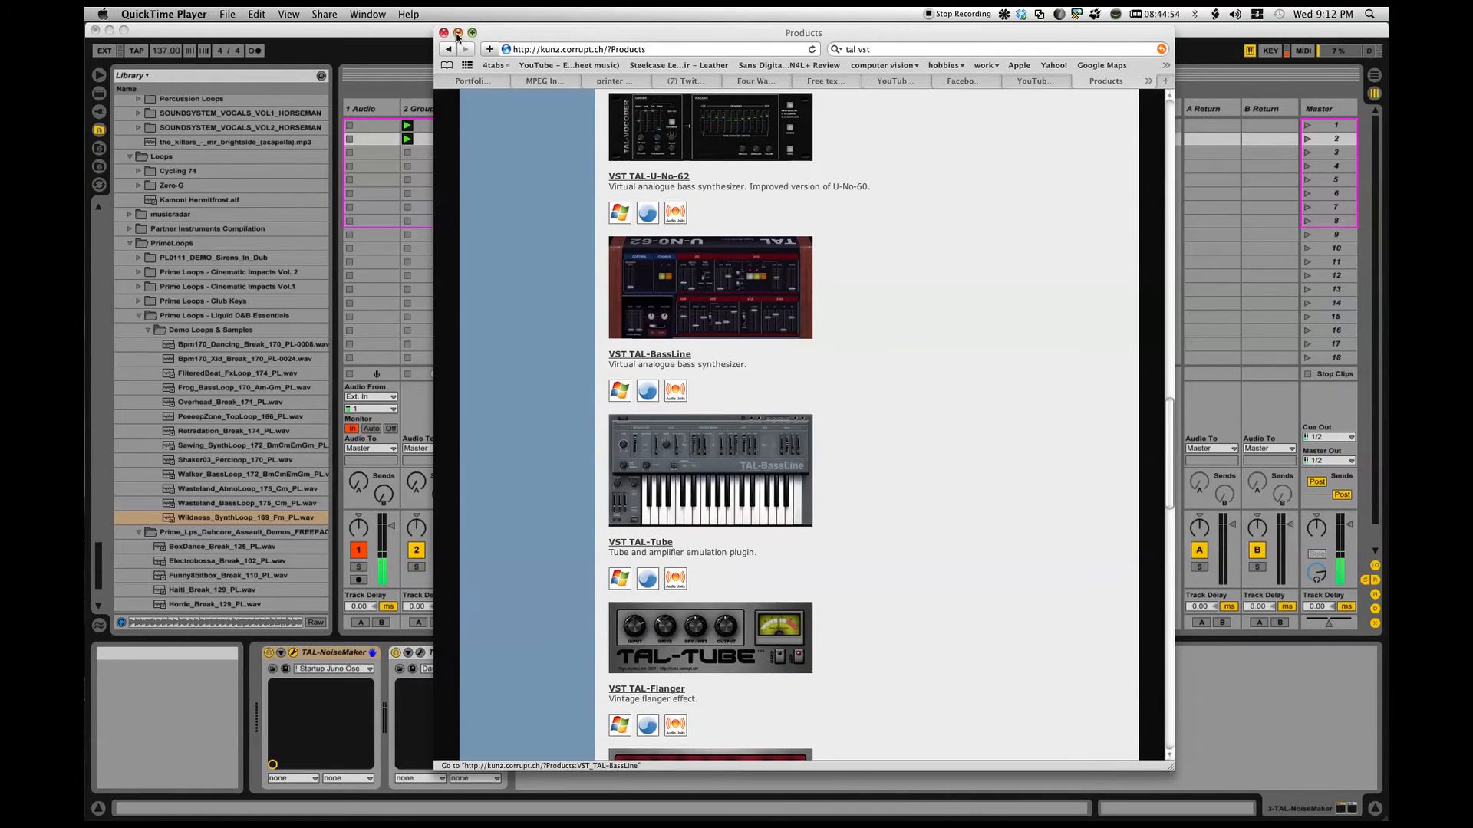
scroll(673, 208, "up", 15)
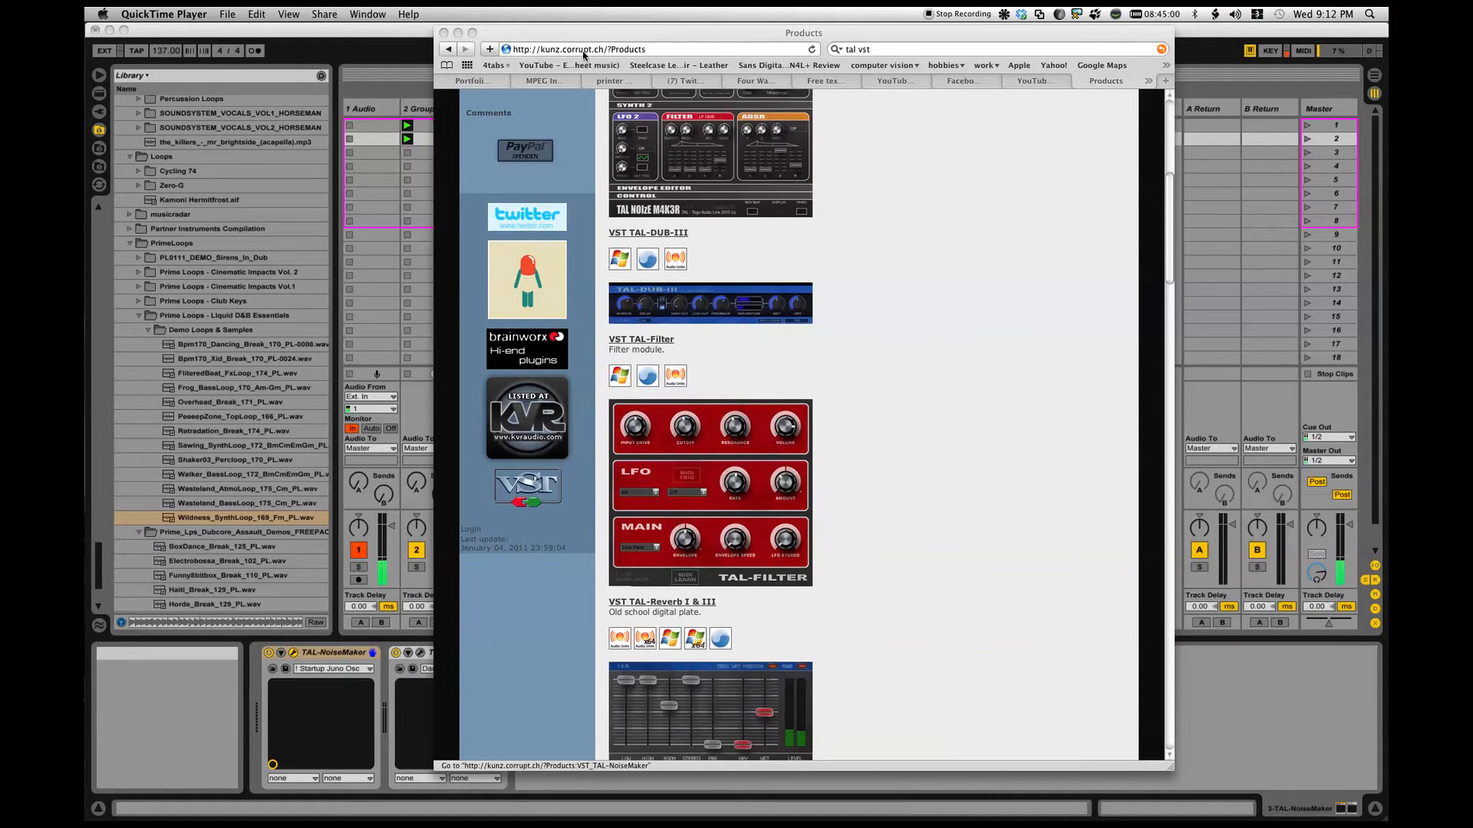
left_click(458, 33)
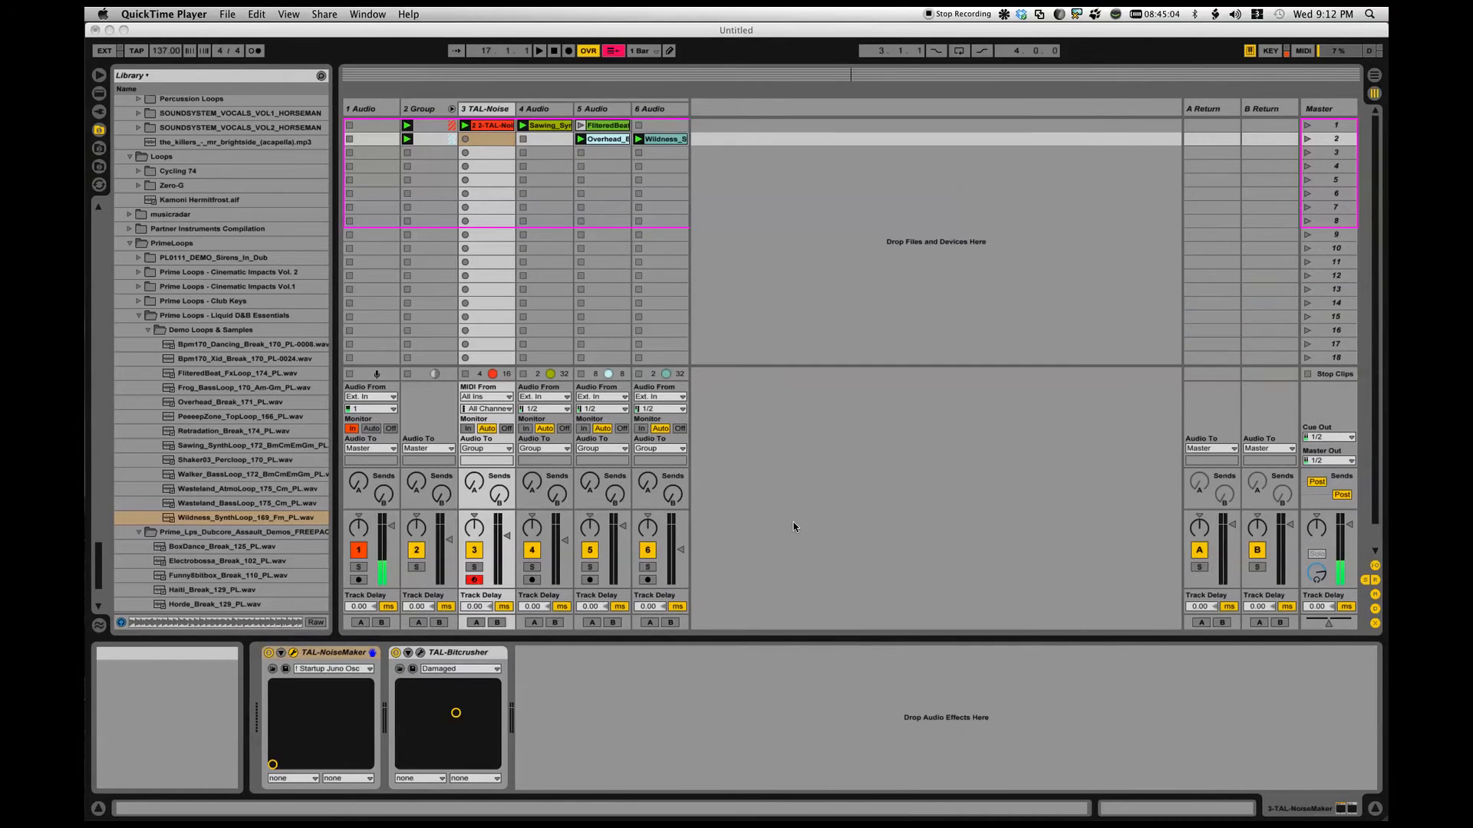
Open the TAL-Bitcrusher editor on the NoiseMaker track, move it down beside the devices, and switch the effect off
left_click(678, 507)
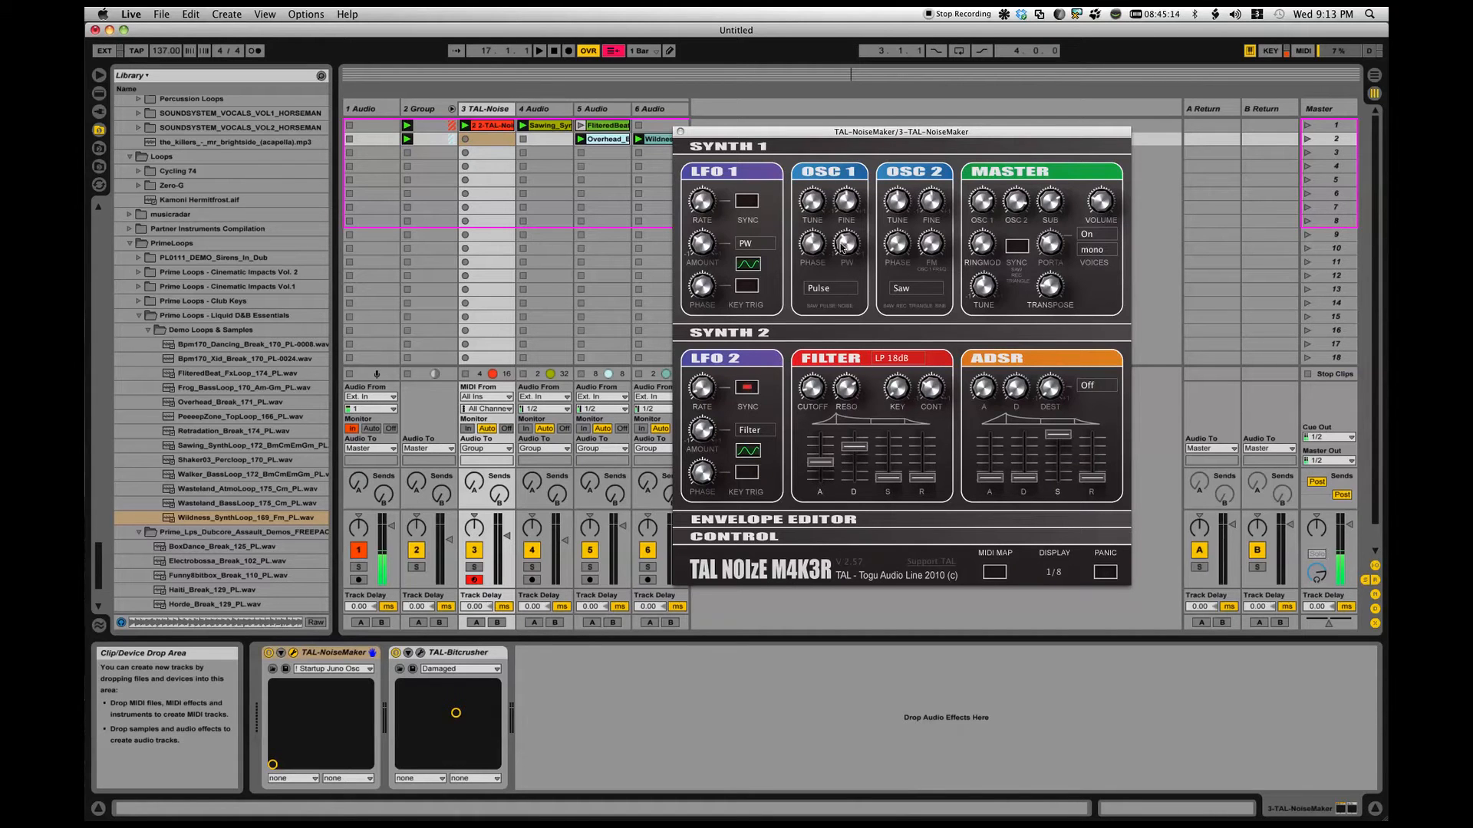
left_click(489, 653)
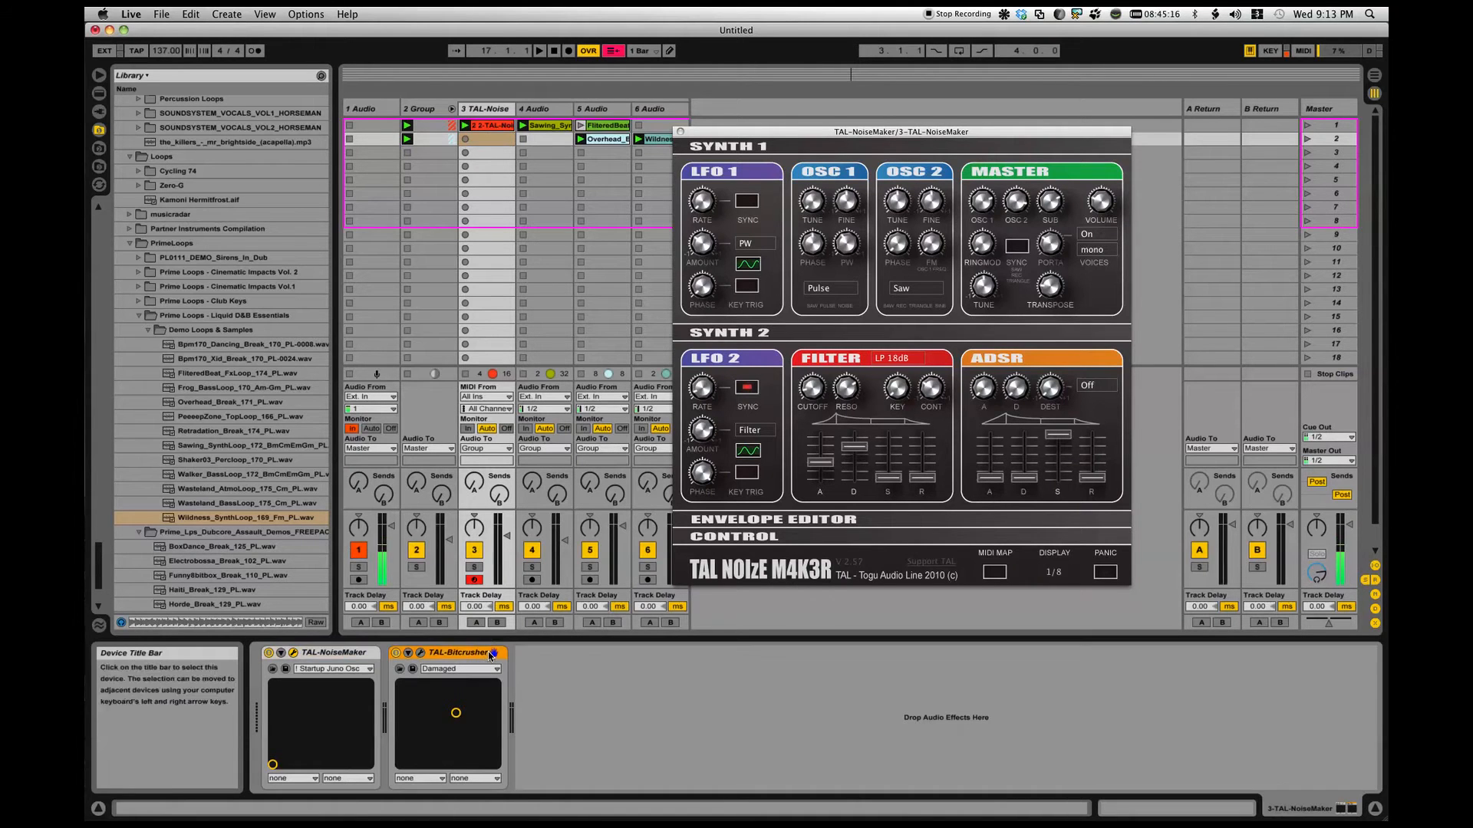
left_click(492, 653)
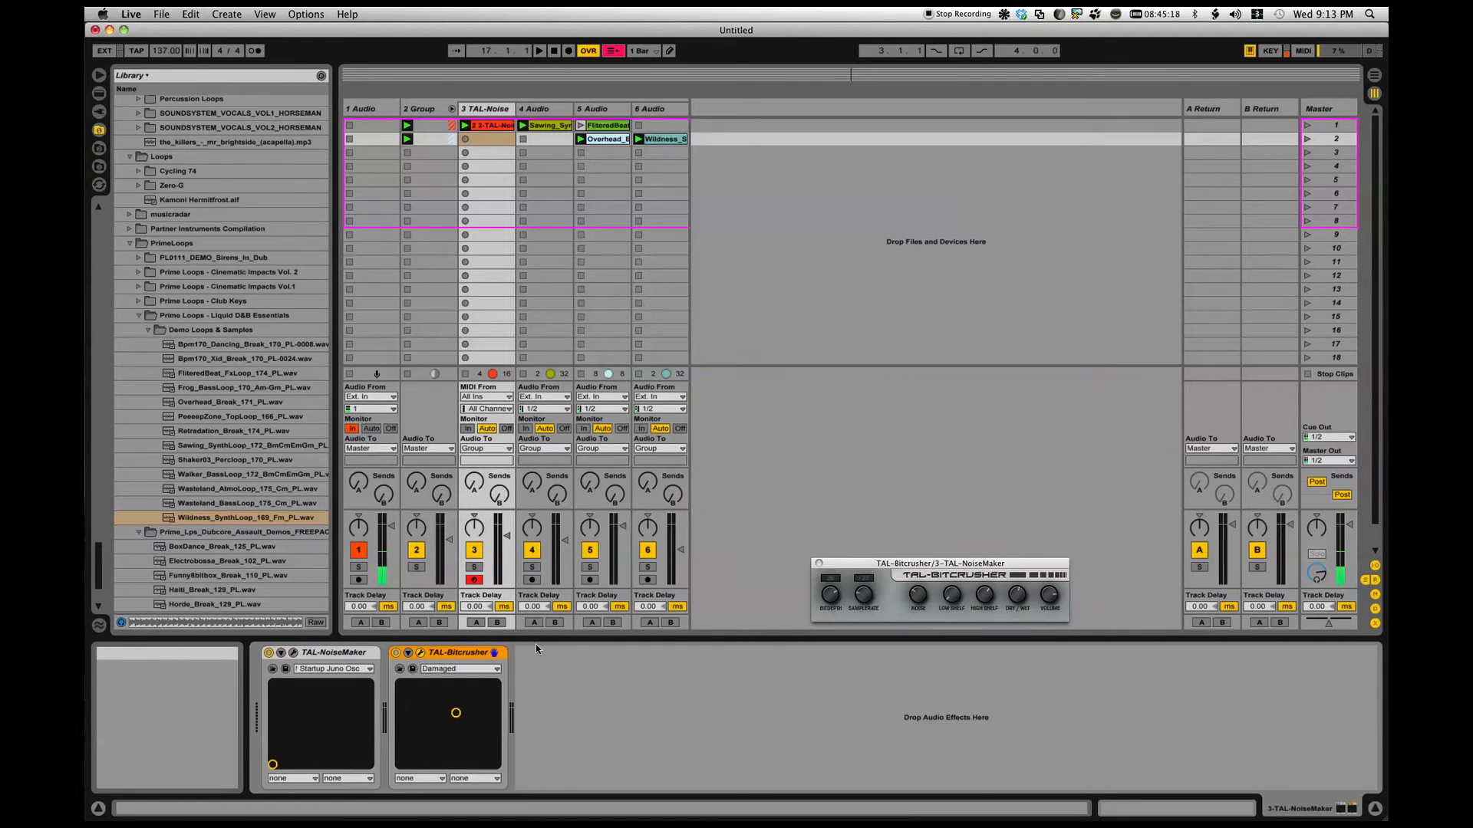
left_click_drag(906, 564, 640, 664)
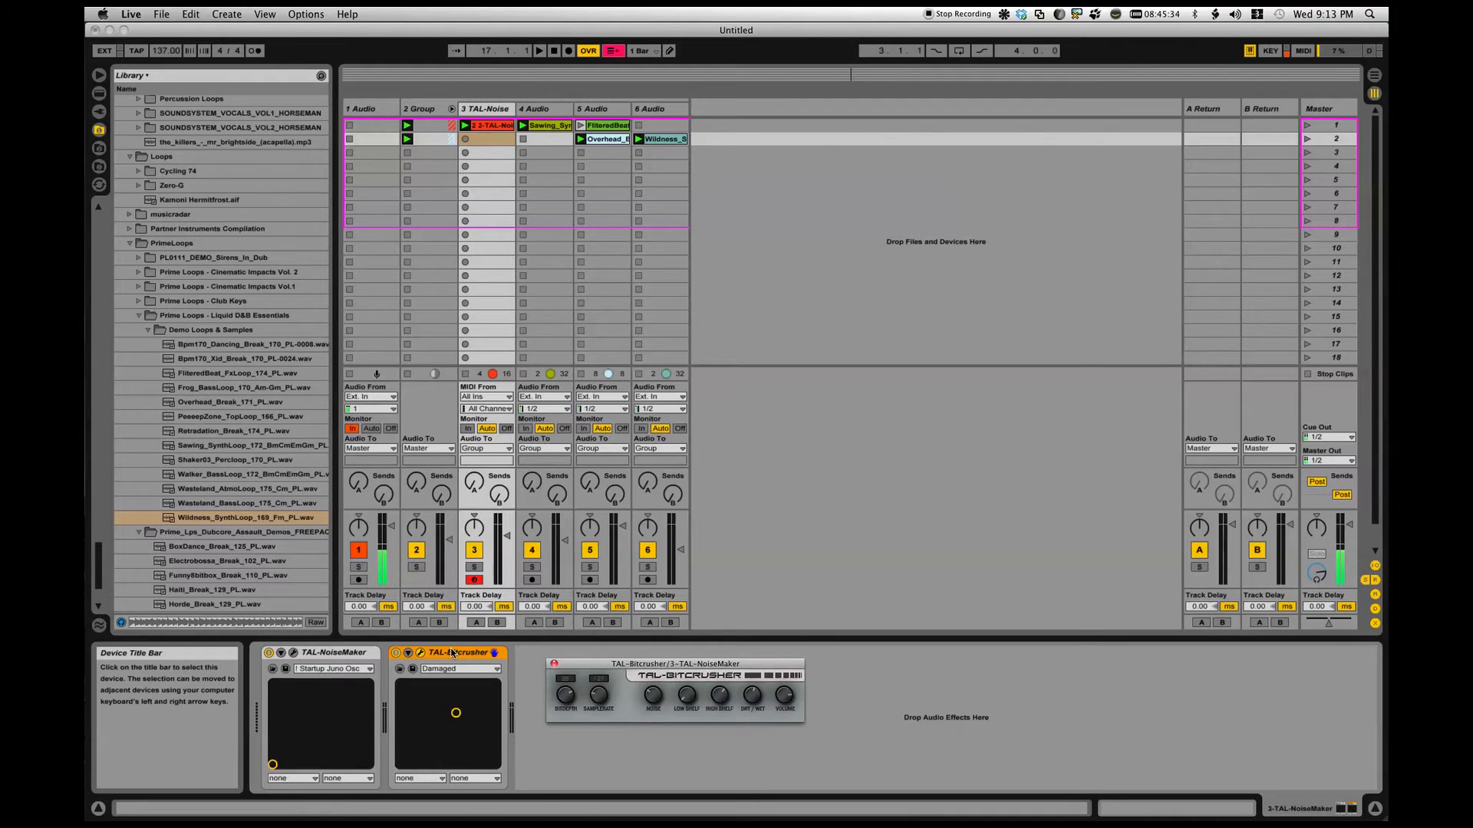
left_click(397, 656)
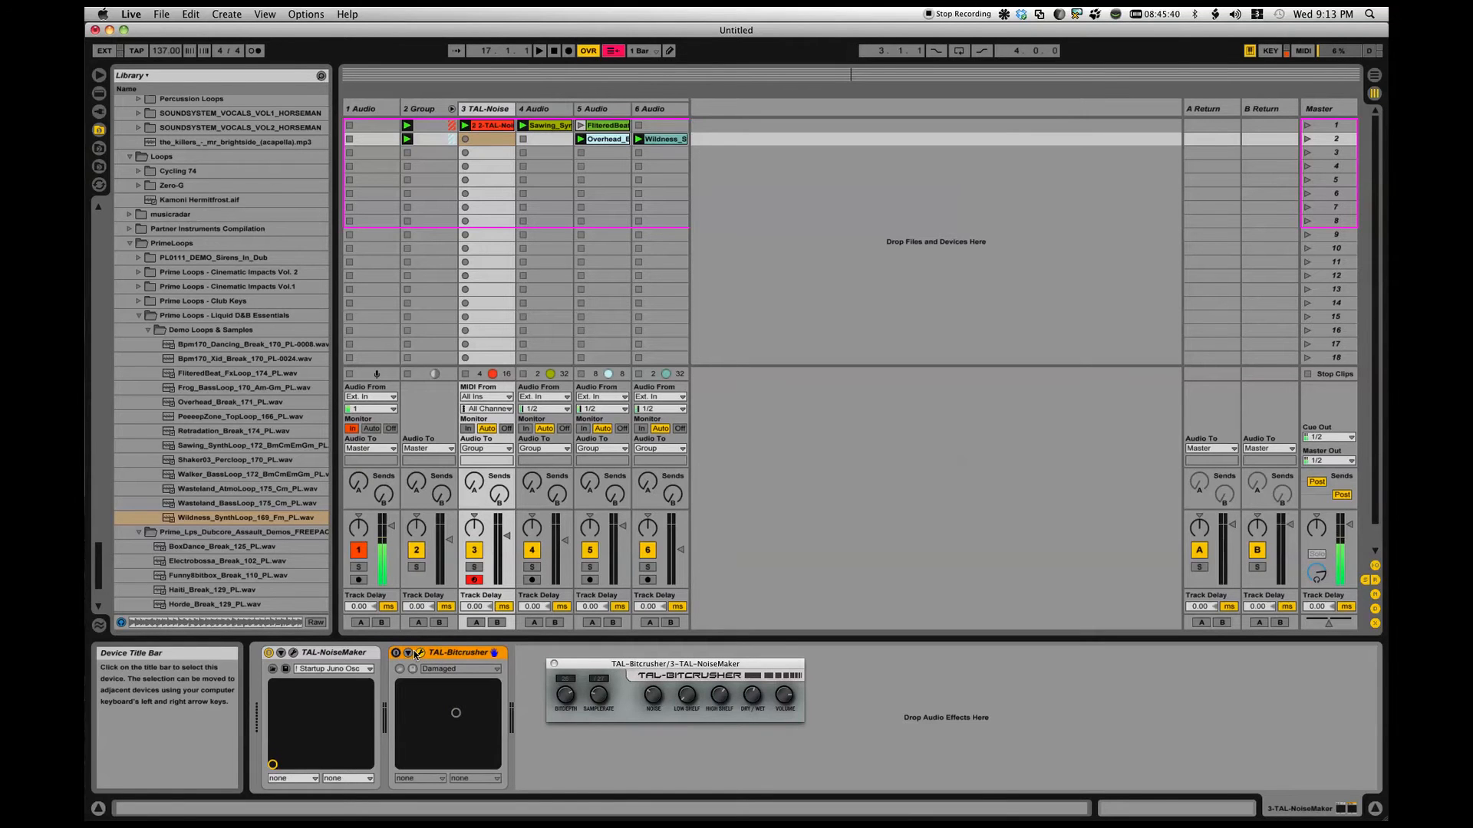
Open the TAL-NoiseMaker editor and show its Envelope Editor section
left_click(351, 654)
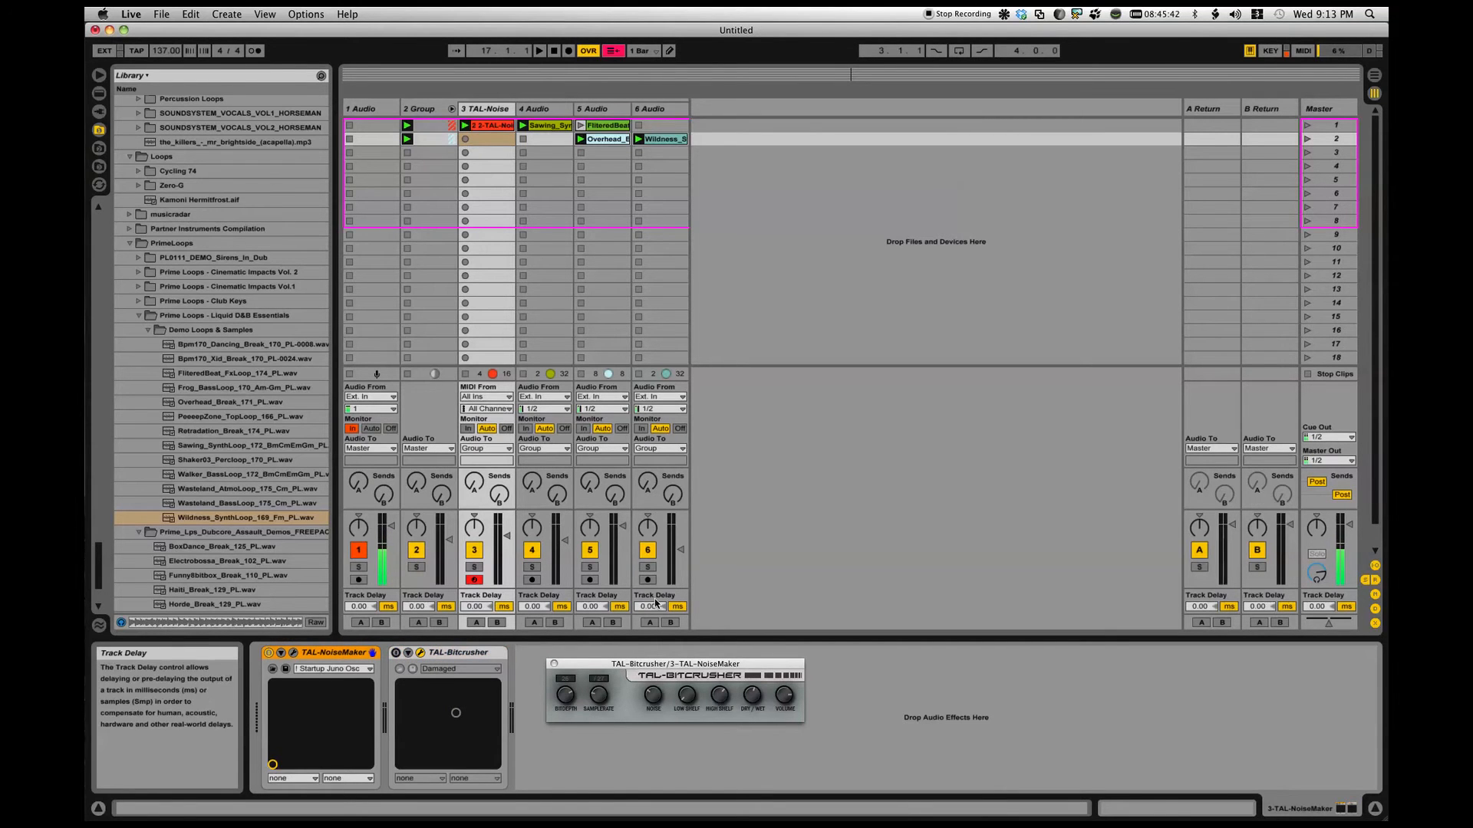
left_click(293, 653)
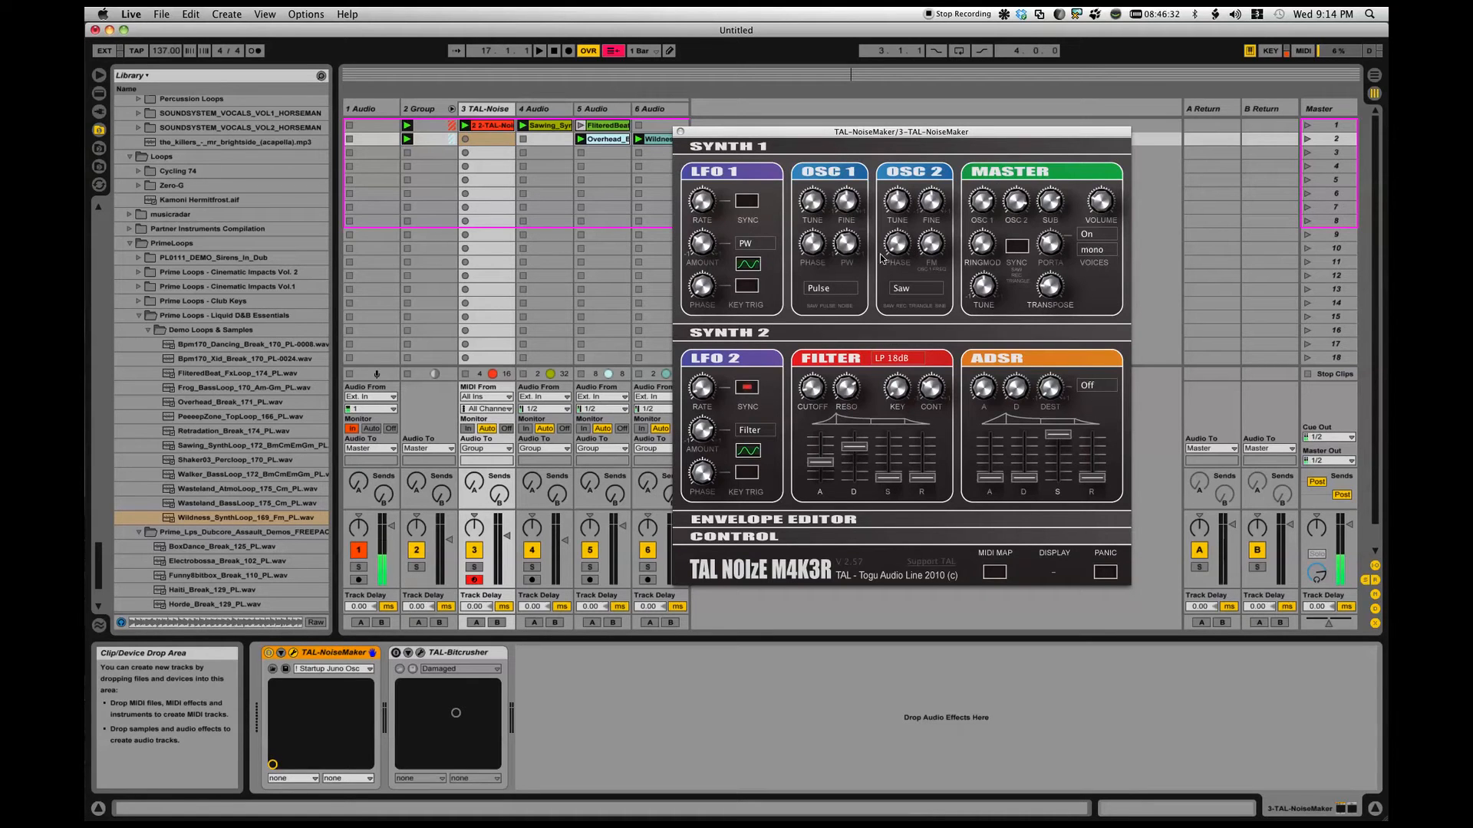
left_click(774, 333)
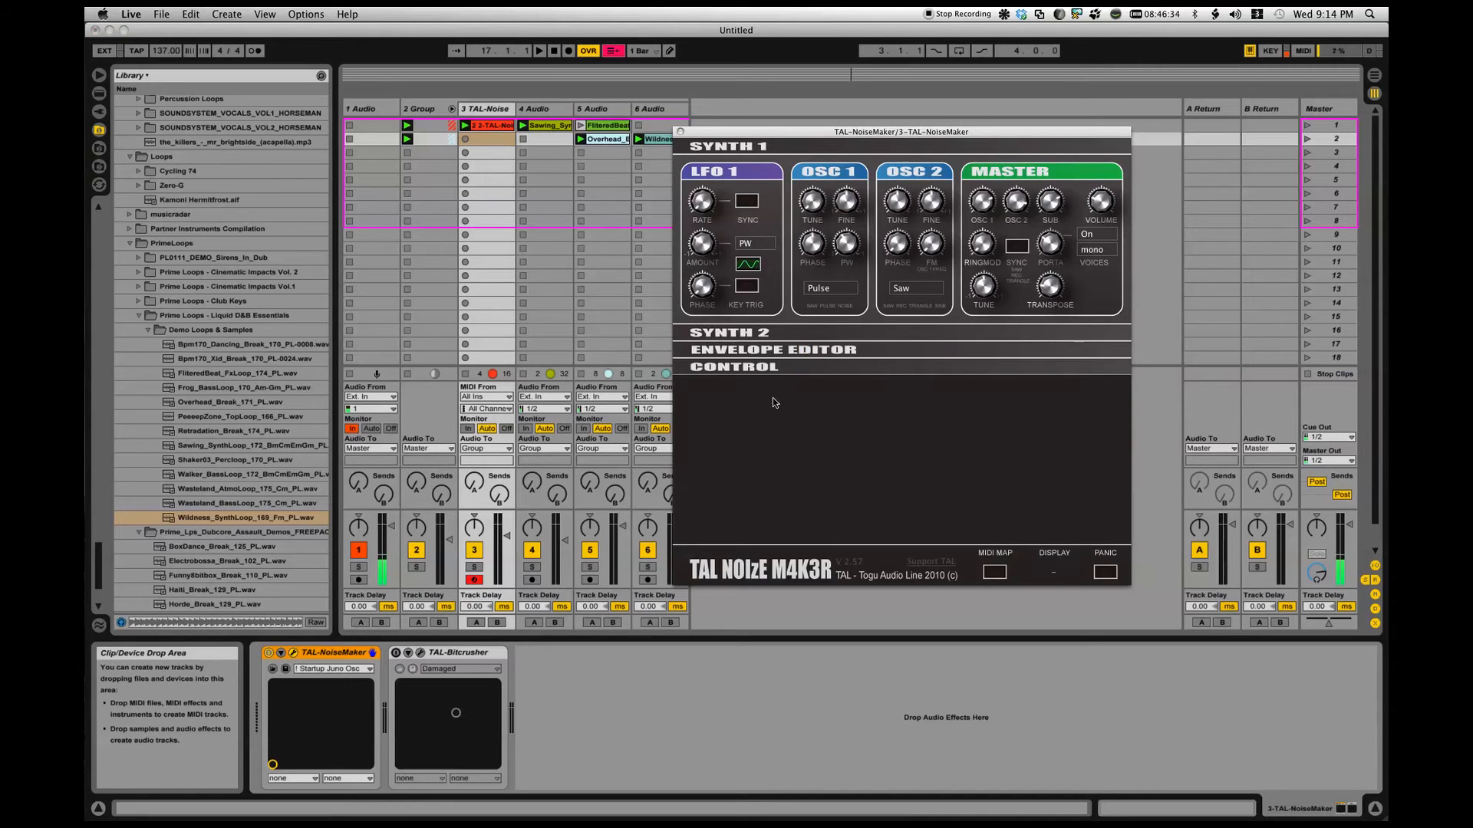
left_click(798, 347)
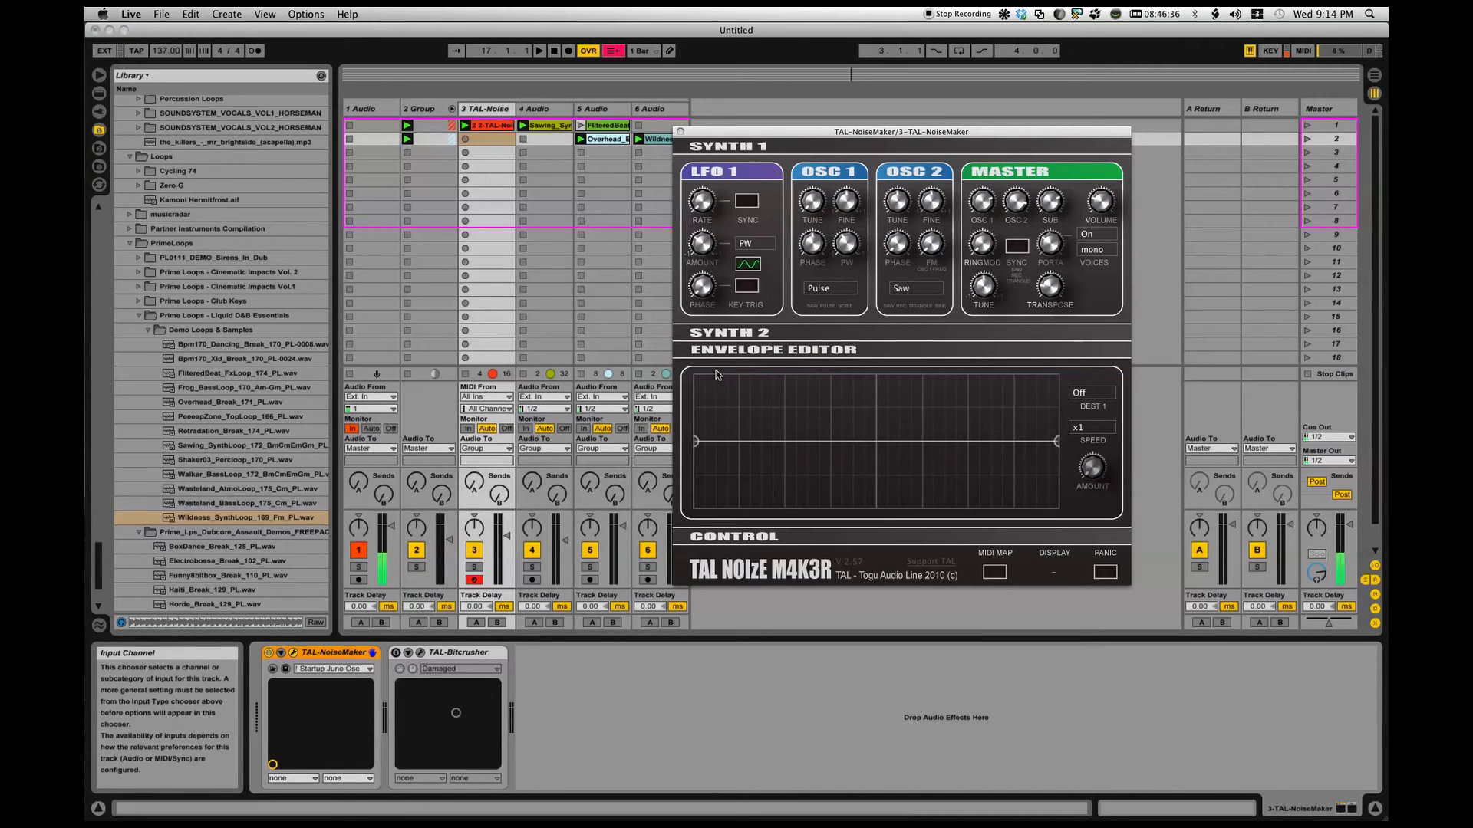
Draw a wavy envelope curve with three peaks and two dips, and route it to Filter
left_click_drag(721, 440, 790, 455)
left_click_drag(860, 415, 948, 399)
left_click(1102, 402)
left_click(1098, 423)
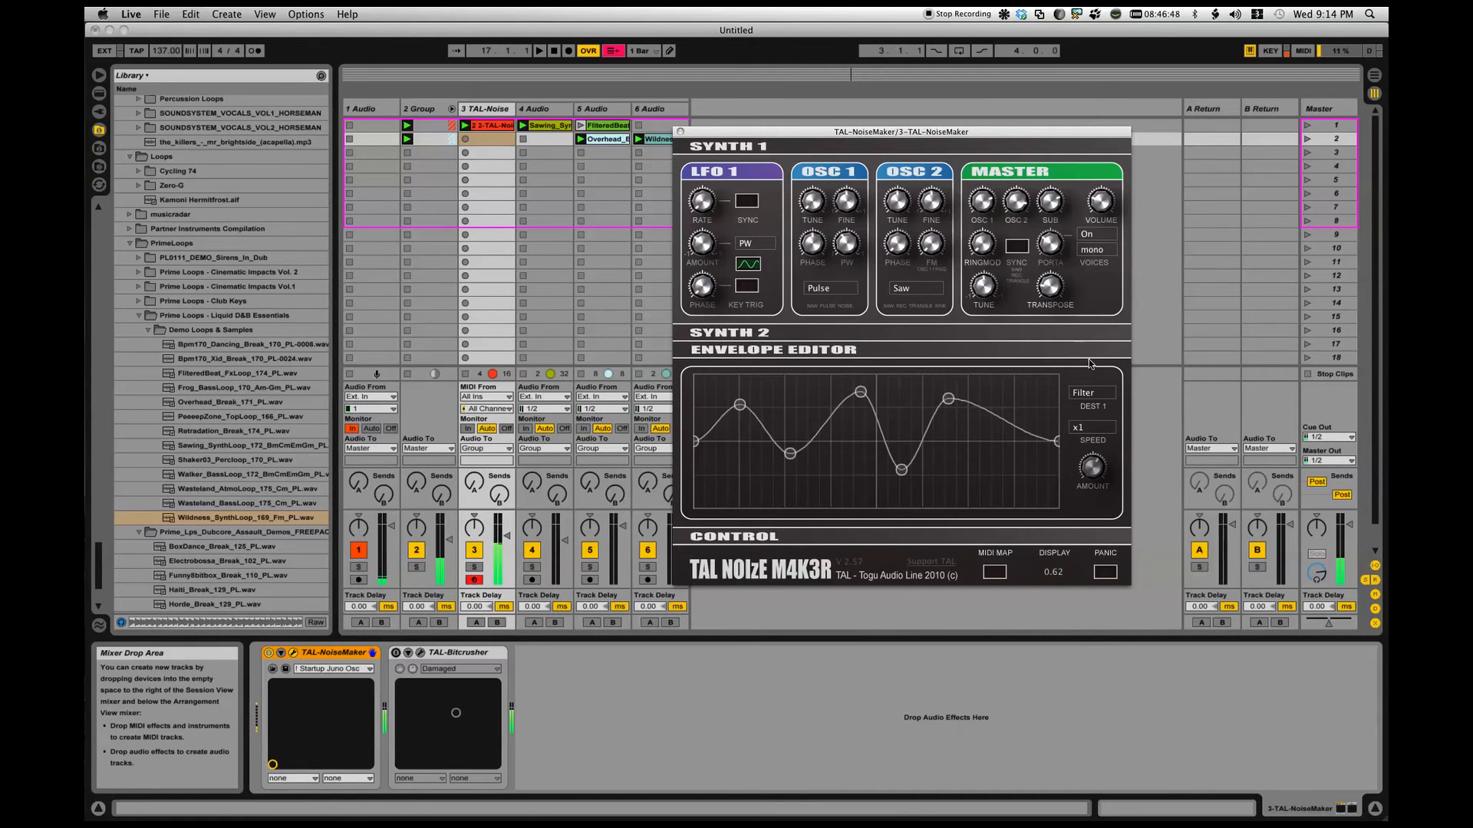
Crowd the envelope's early points together and add further peaks and dips before its midpoint for a faster wobble
left_click_drag(739, 404, 729, 392)
left_click_drag(790, 453, 742, 460)
left_click_drag(861, 392, 787, 393)
left_click_drag(902, 470, 866, 512)
double_click(837, 459)
double_click(841, 406)
double_click(870, 458)
double_click(873, 391)
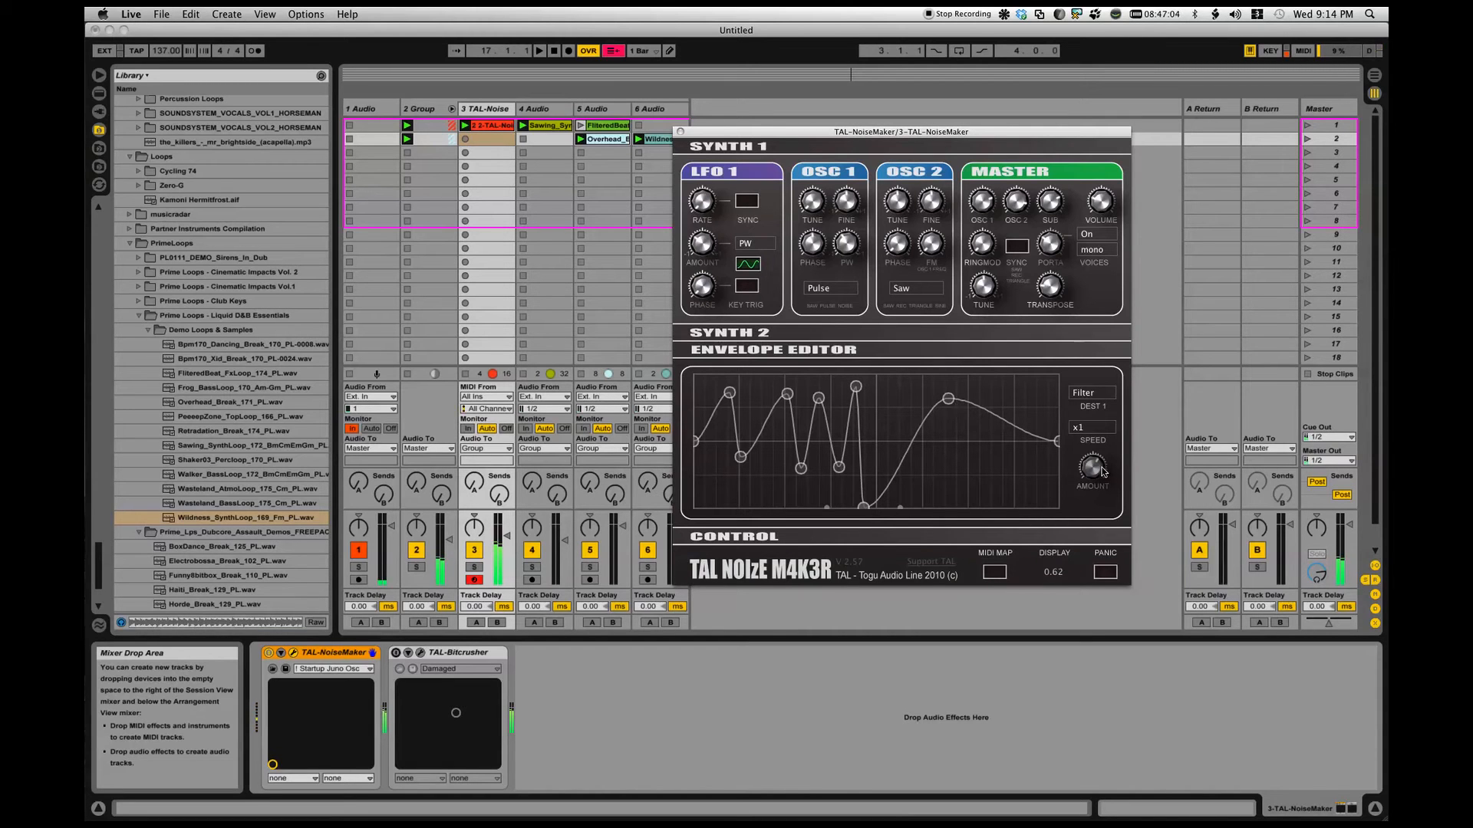
Set the envelope's amount to 0.79 and its speed to x4
left_click_drag(1089, 481, 1087, 472)
left_click(1092, 429)
left_click(1090, 458)
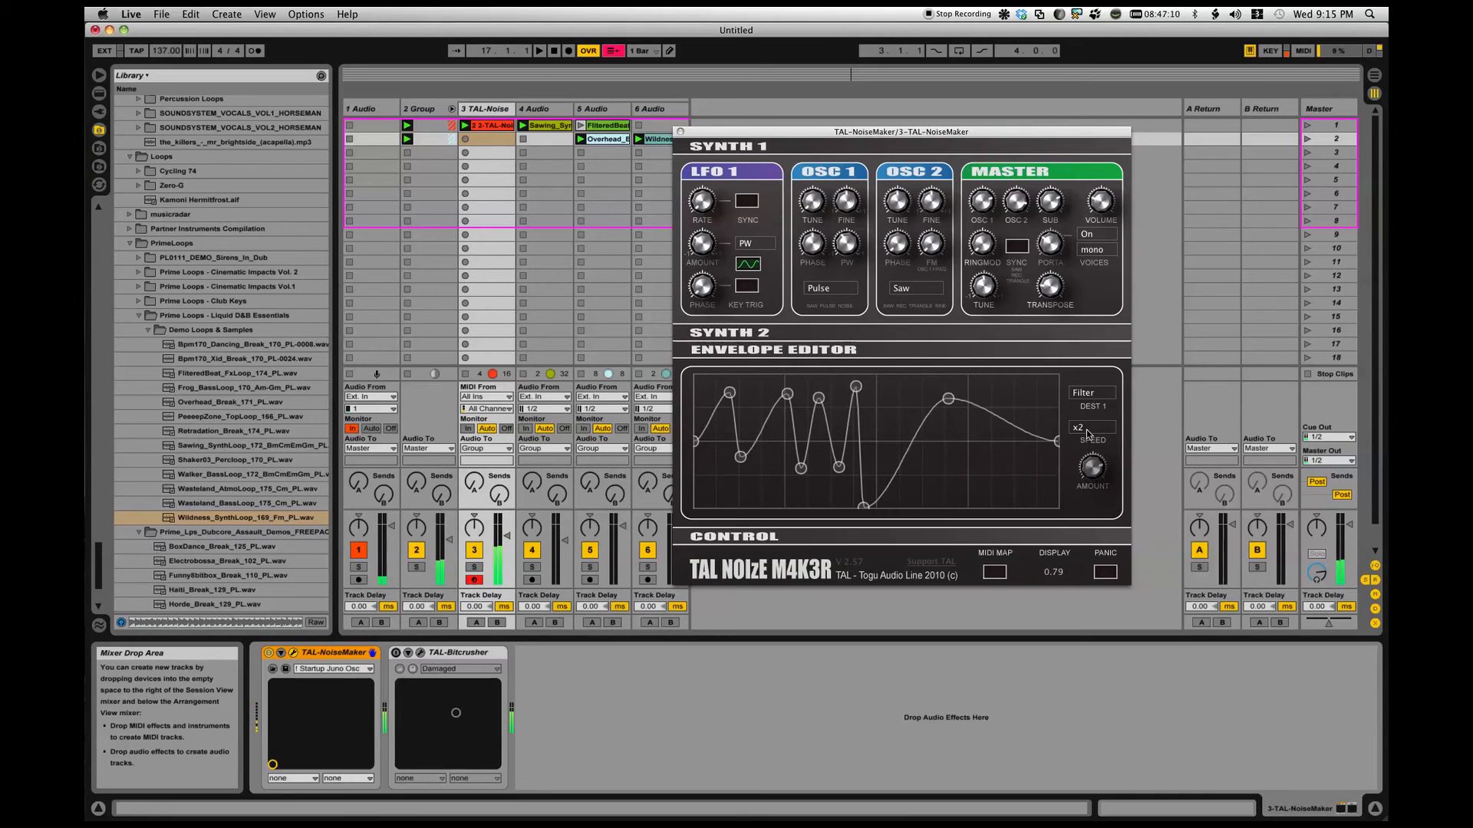
left_click(1087, 434)
left_click(1086, 471)
Add a deep dip and a final peak near the envelope's end, and set its destination to Off
mouse_move(993, 414)
left_mouse_down()
mouse_move(981, 498)
mouse_move(997, 389)
left_mouse_up()
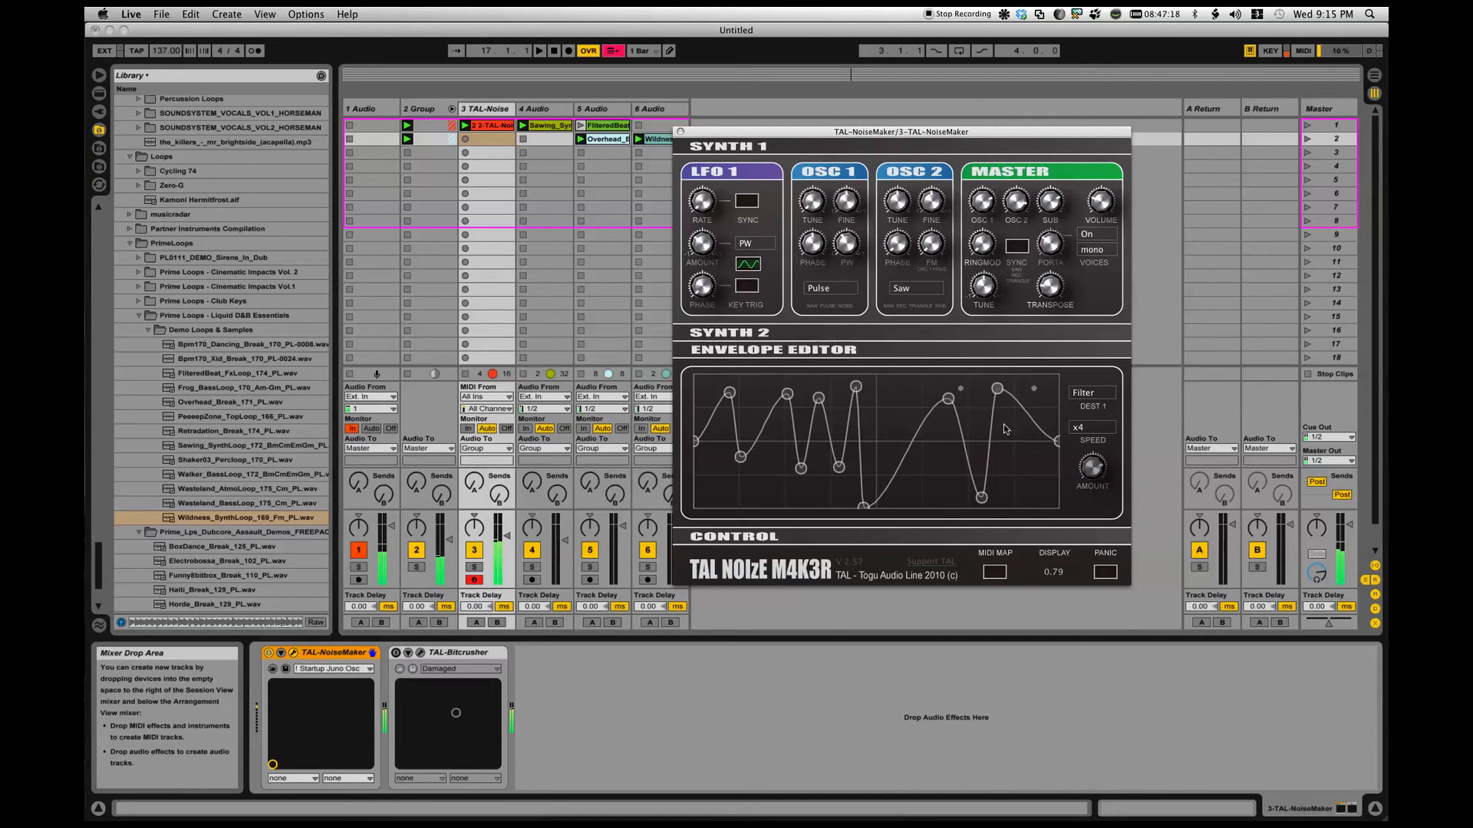
left_click(1090, 395)
left_click(1092, 407)
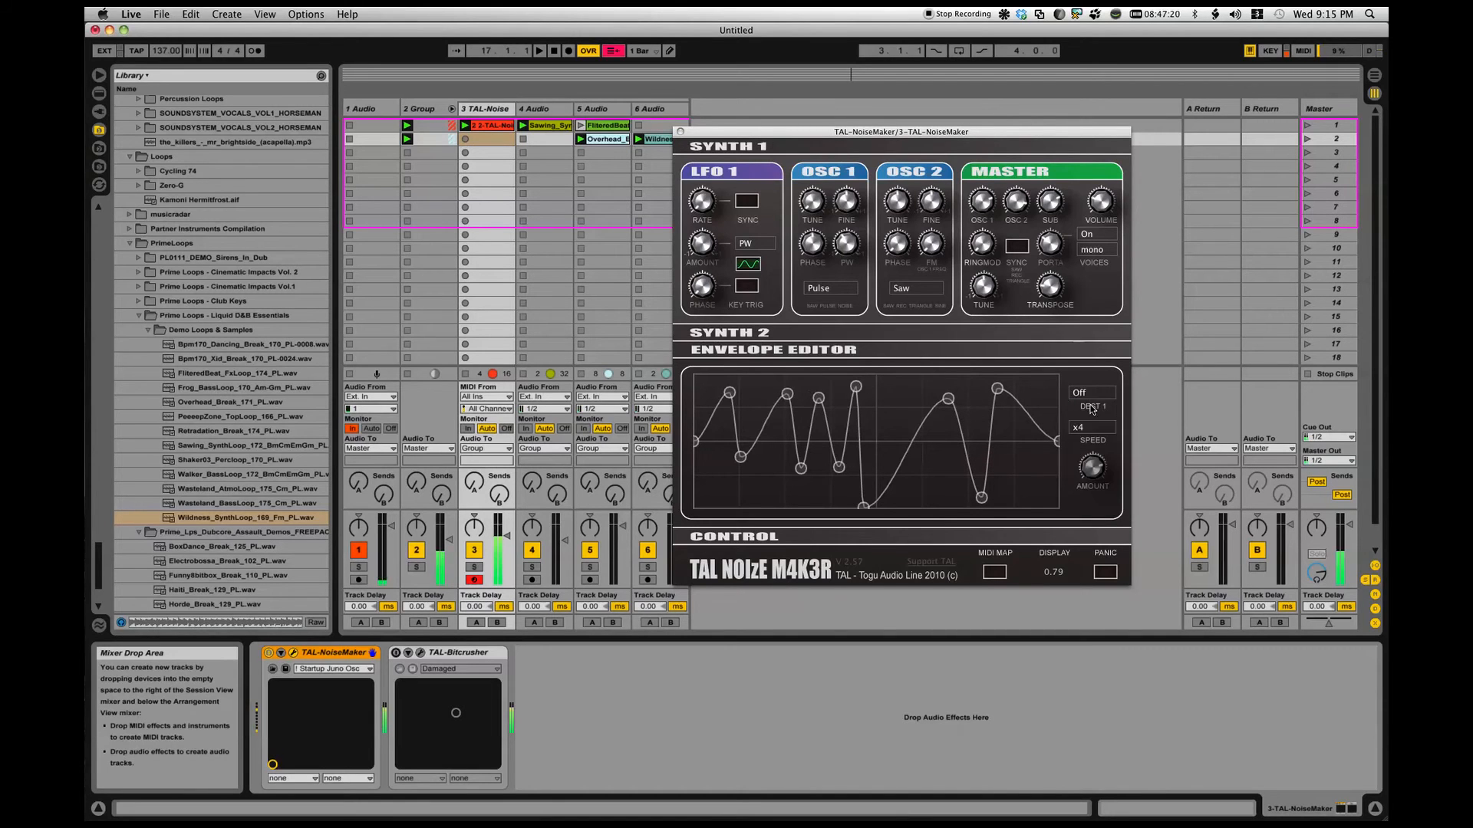
Fold and unfold the Envelope Editor, and view NoiseMaker's Synth 2 and Control sections
left_click(757, 350)
left_click(758, 349)
left_click(757, 350)
left_click(757, 351)
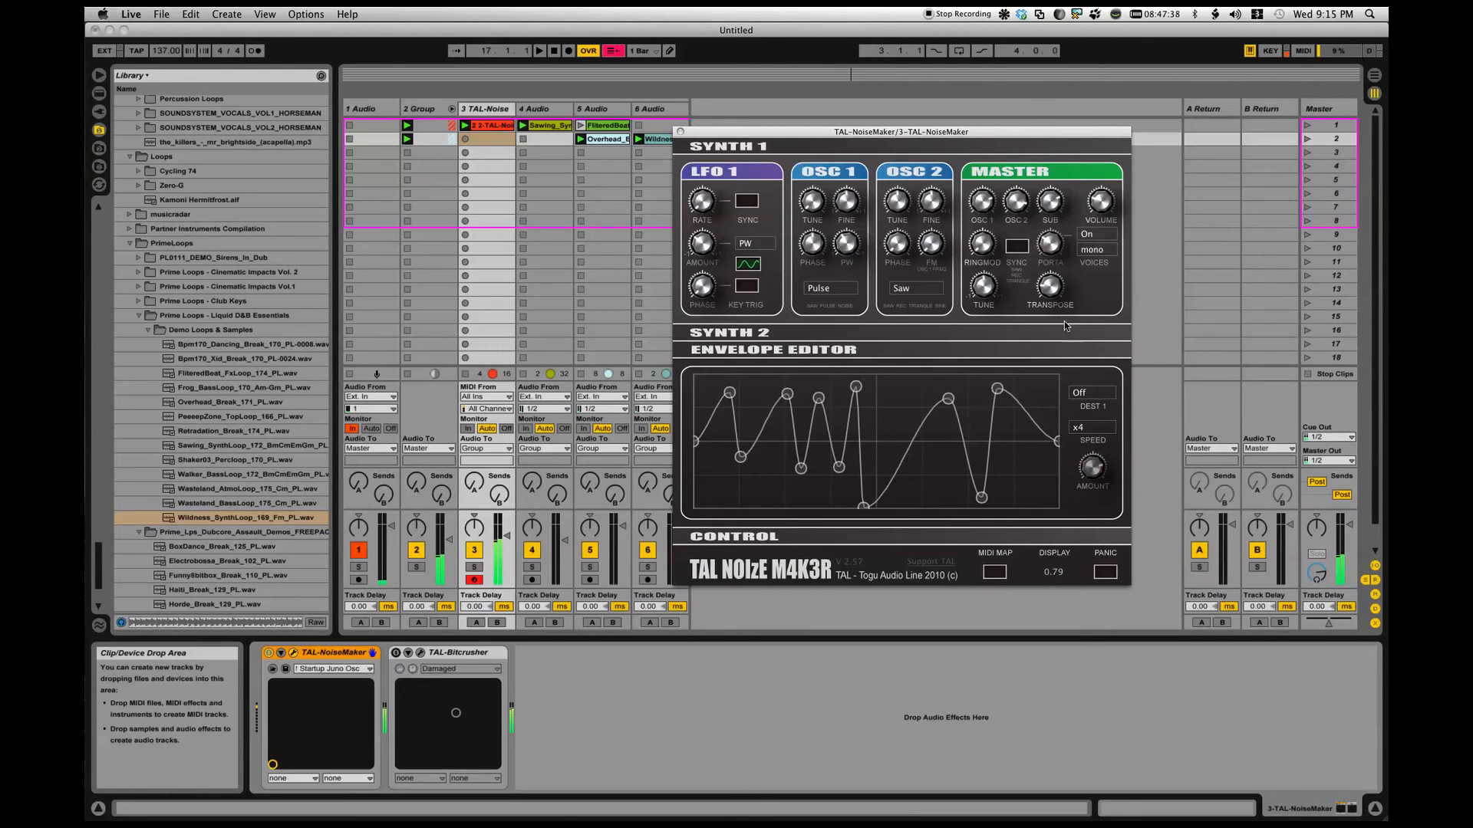
left_click(752, 334)
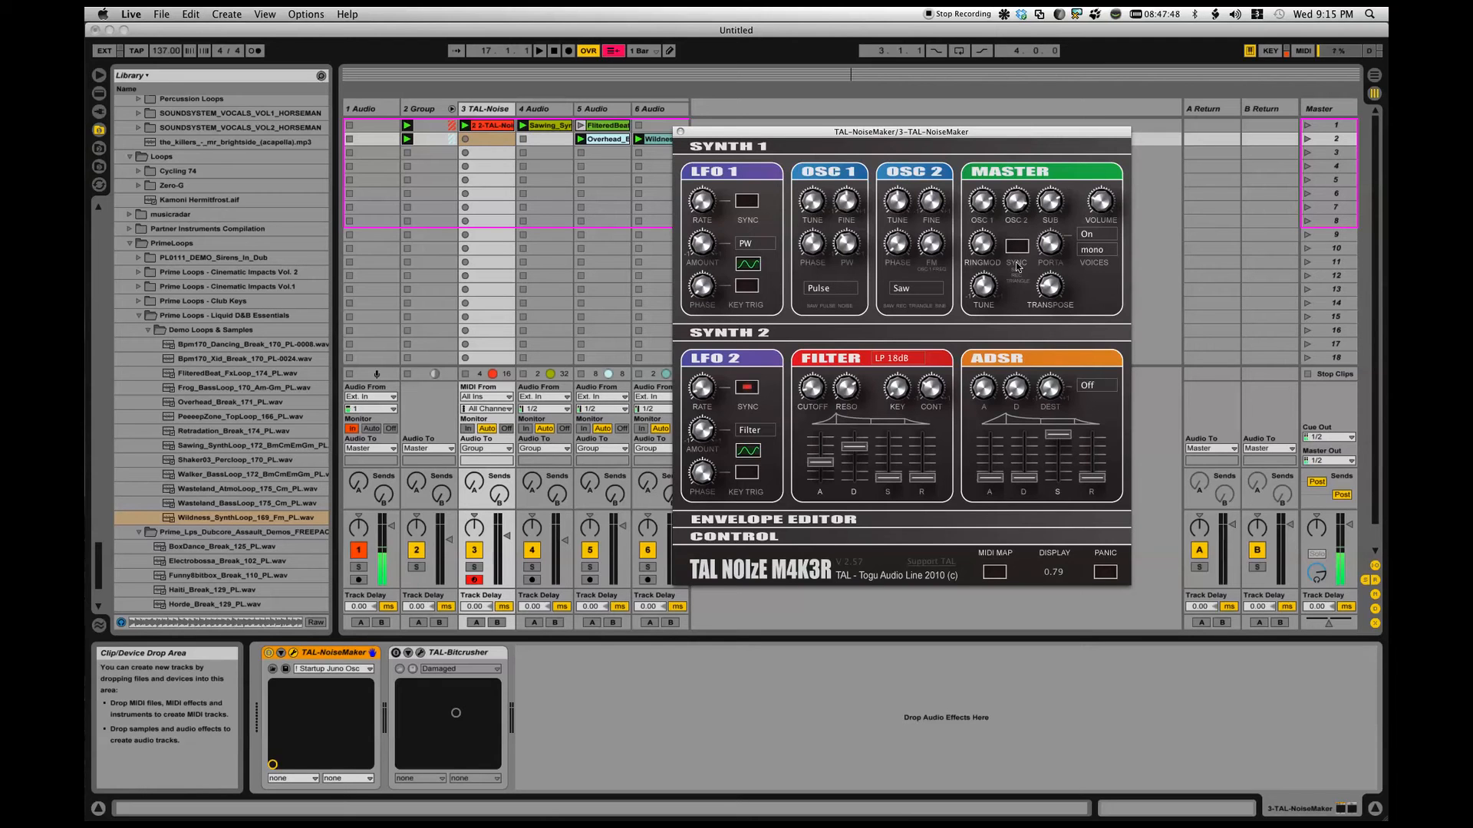
left_click(715, 538)
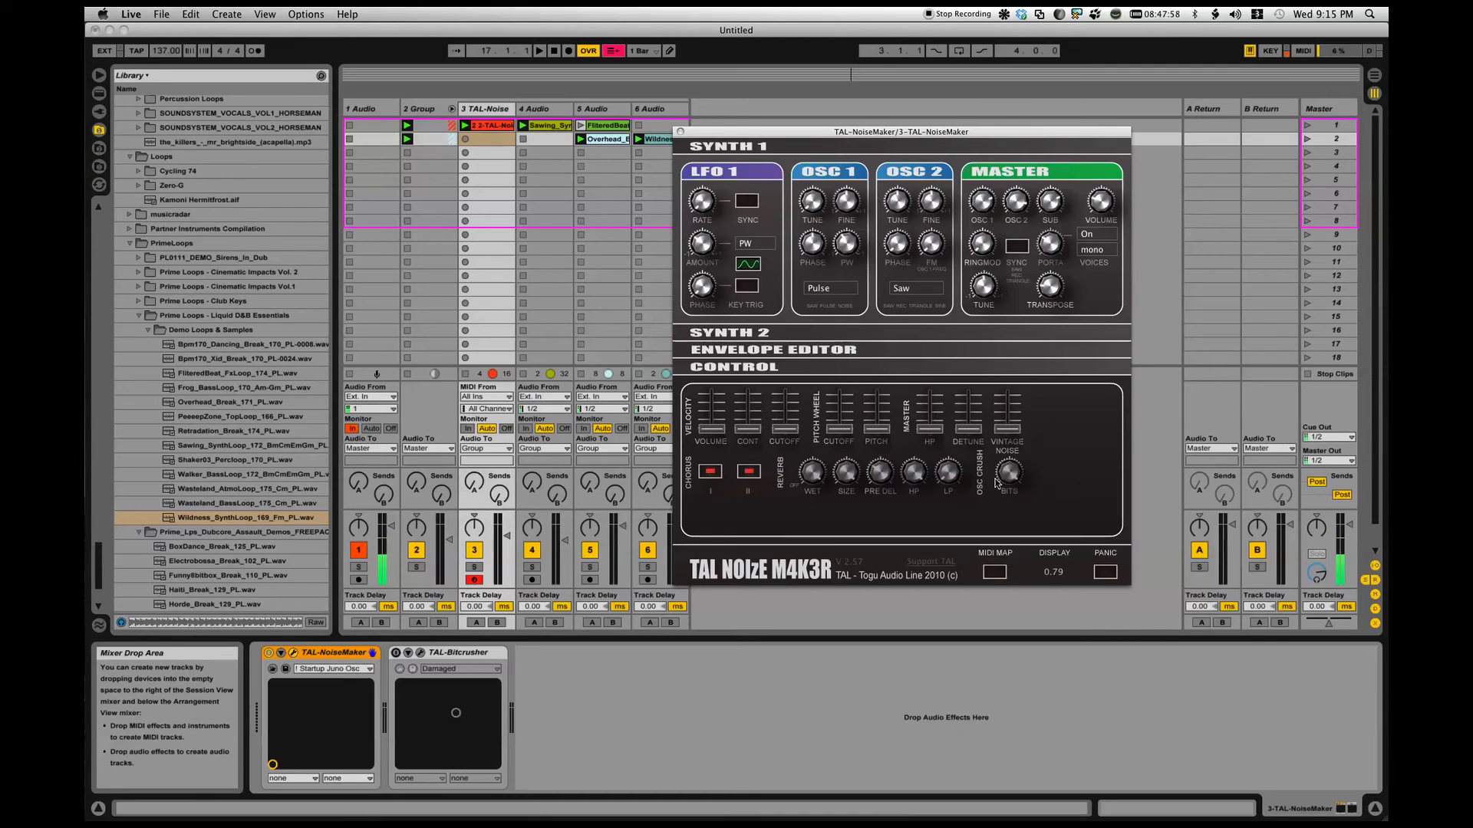
Try oscillator 1's pulse width at about -0.31 and set LFO 1's destination to Off
left_click(465, 652)
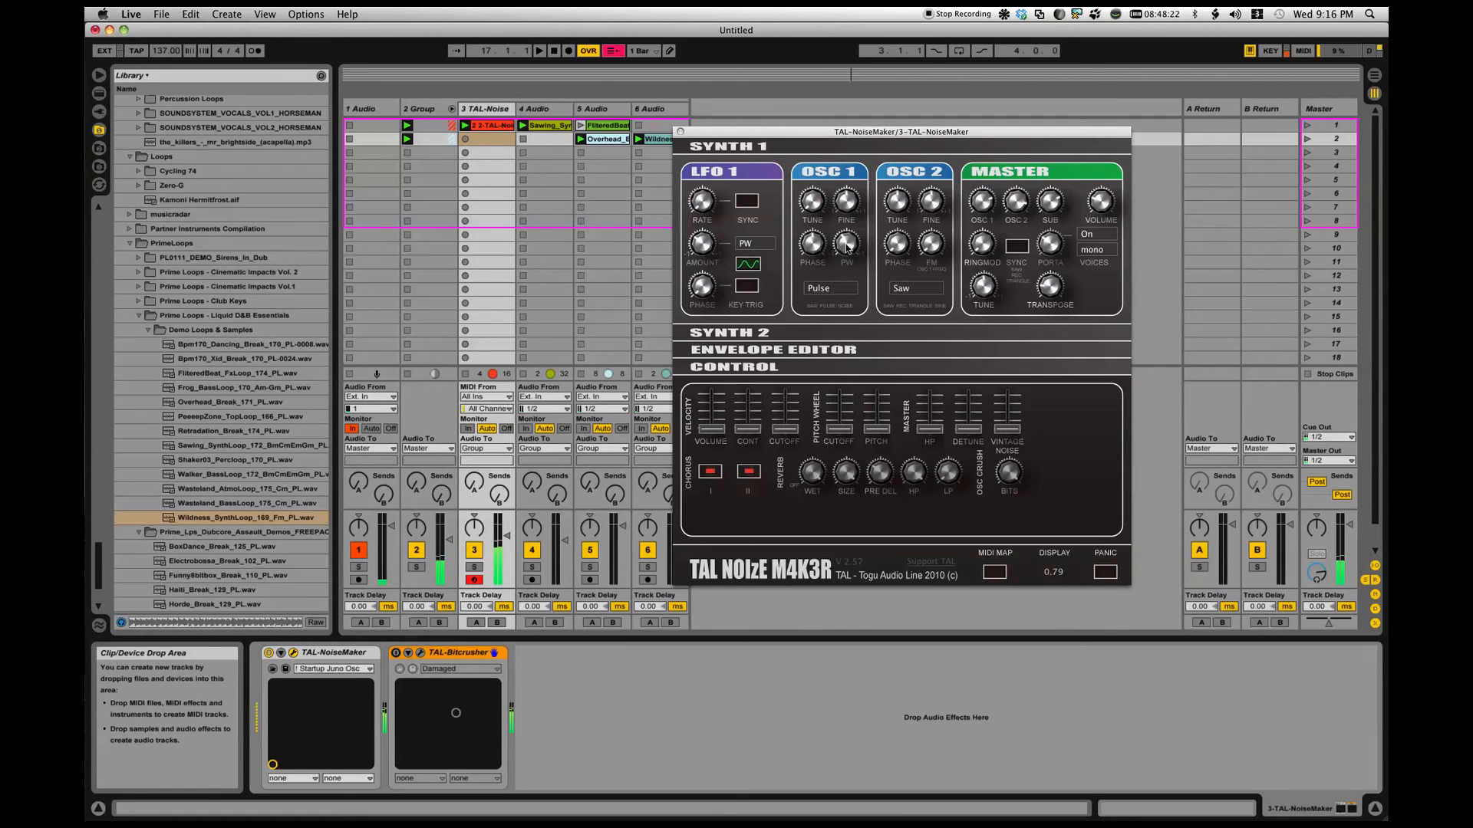
left_click_drag(845, 252, 845, 260)
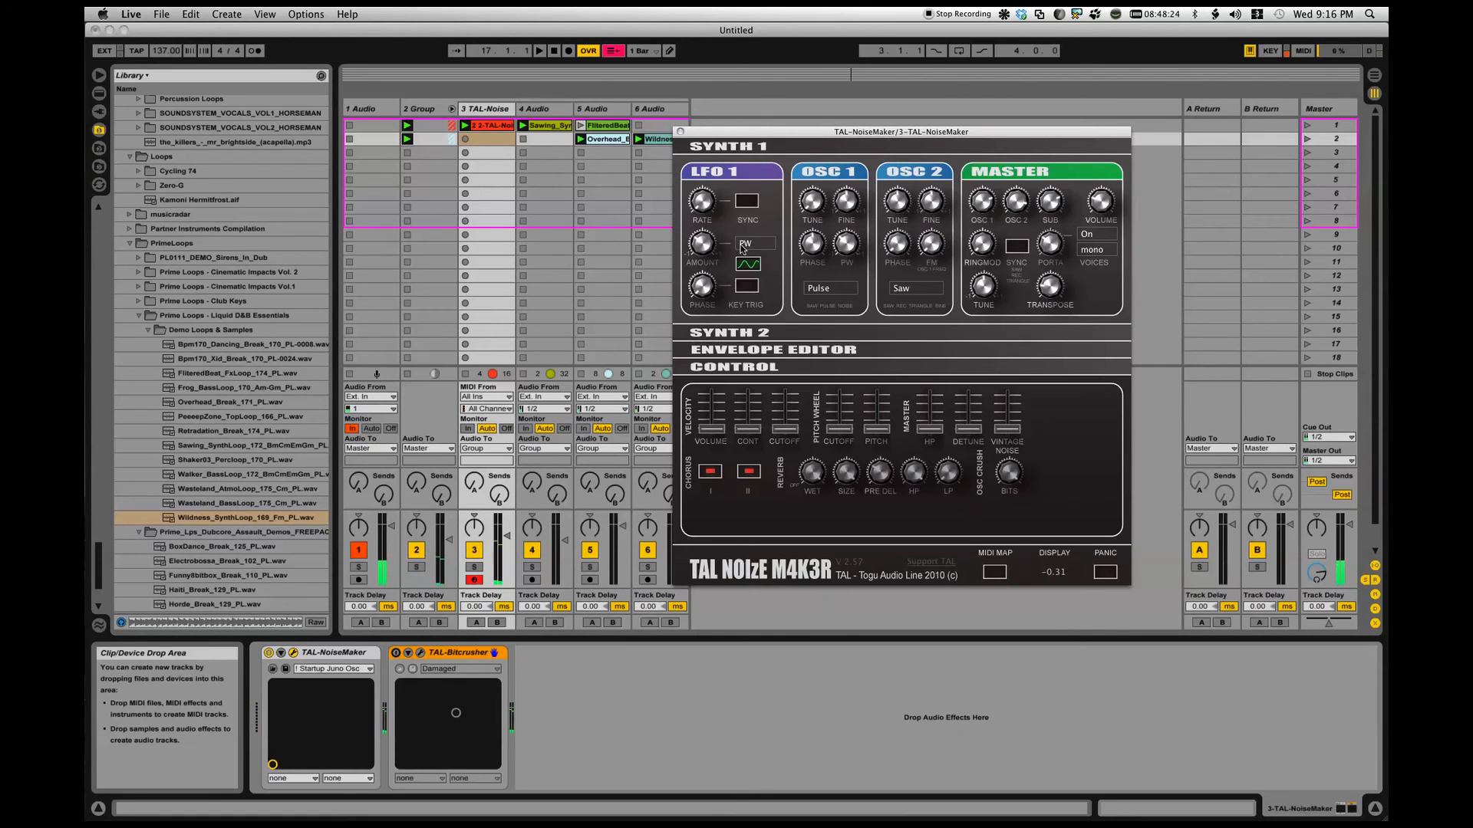
left_click(752, 250)
left_click(755, 250)
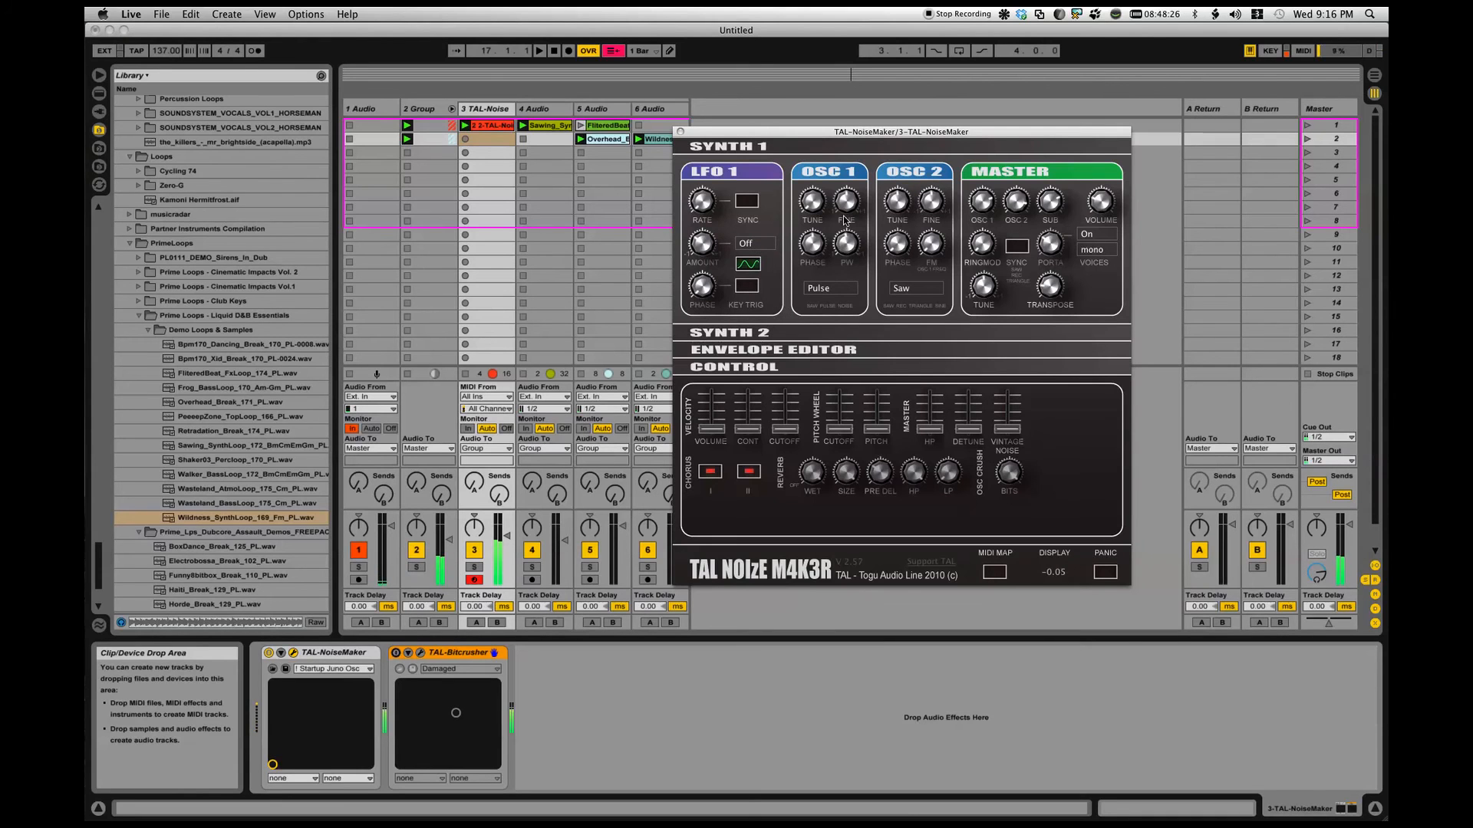
Set oscillator 1's pulse width to about -0.39 and route LFO 1 to PW
mouse_move(847, 247)
left_mouse_down()
mouse_move(847, 225)
mouse_move(853, 253)
left_mouse_up()
left_click(753, 245)
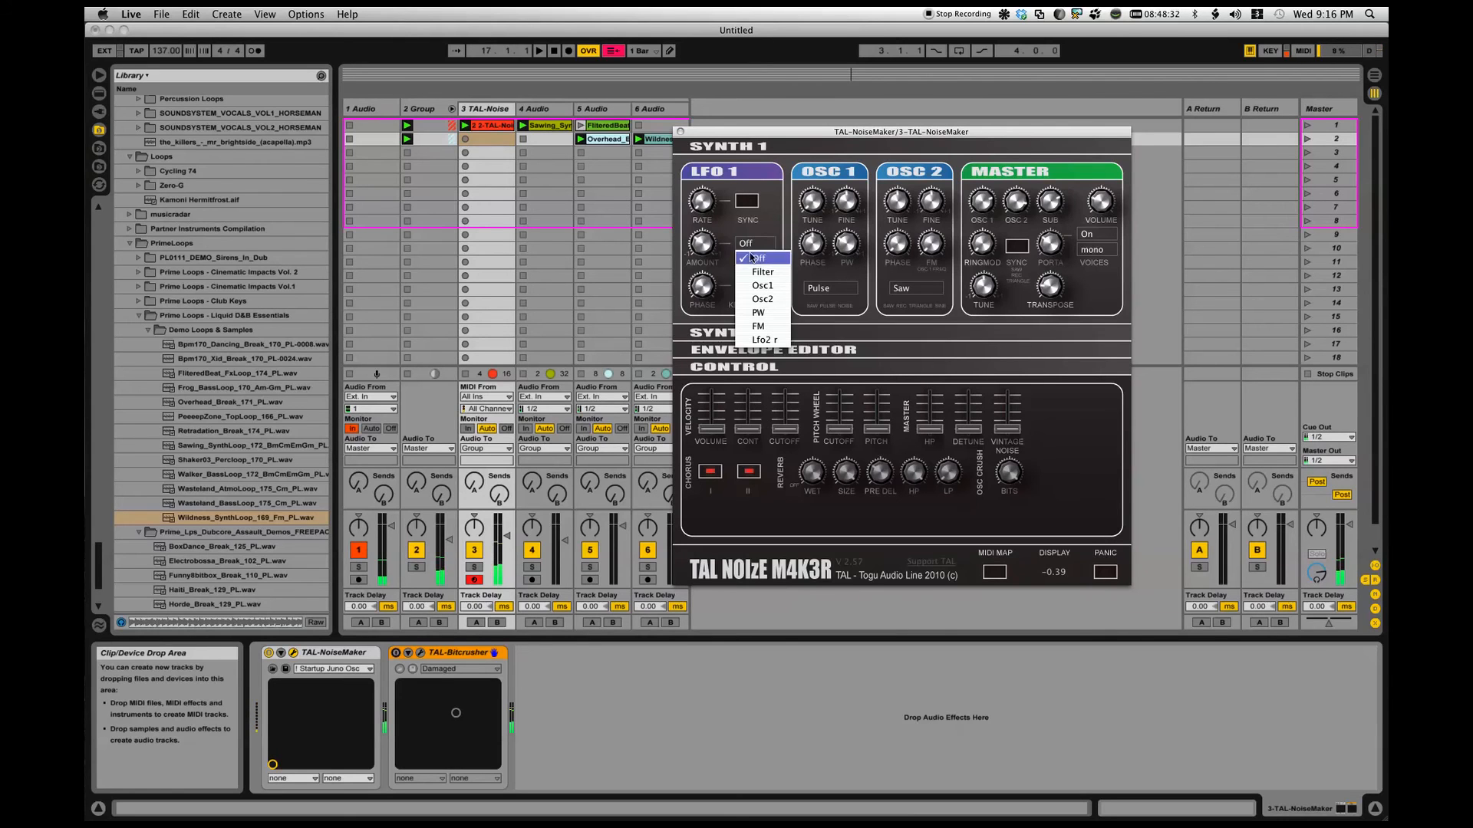
left_click(756, 313)
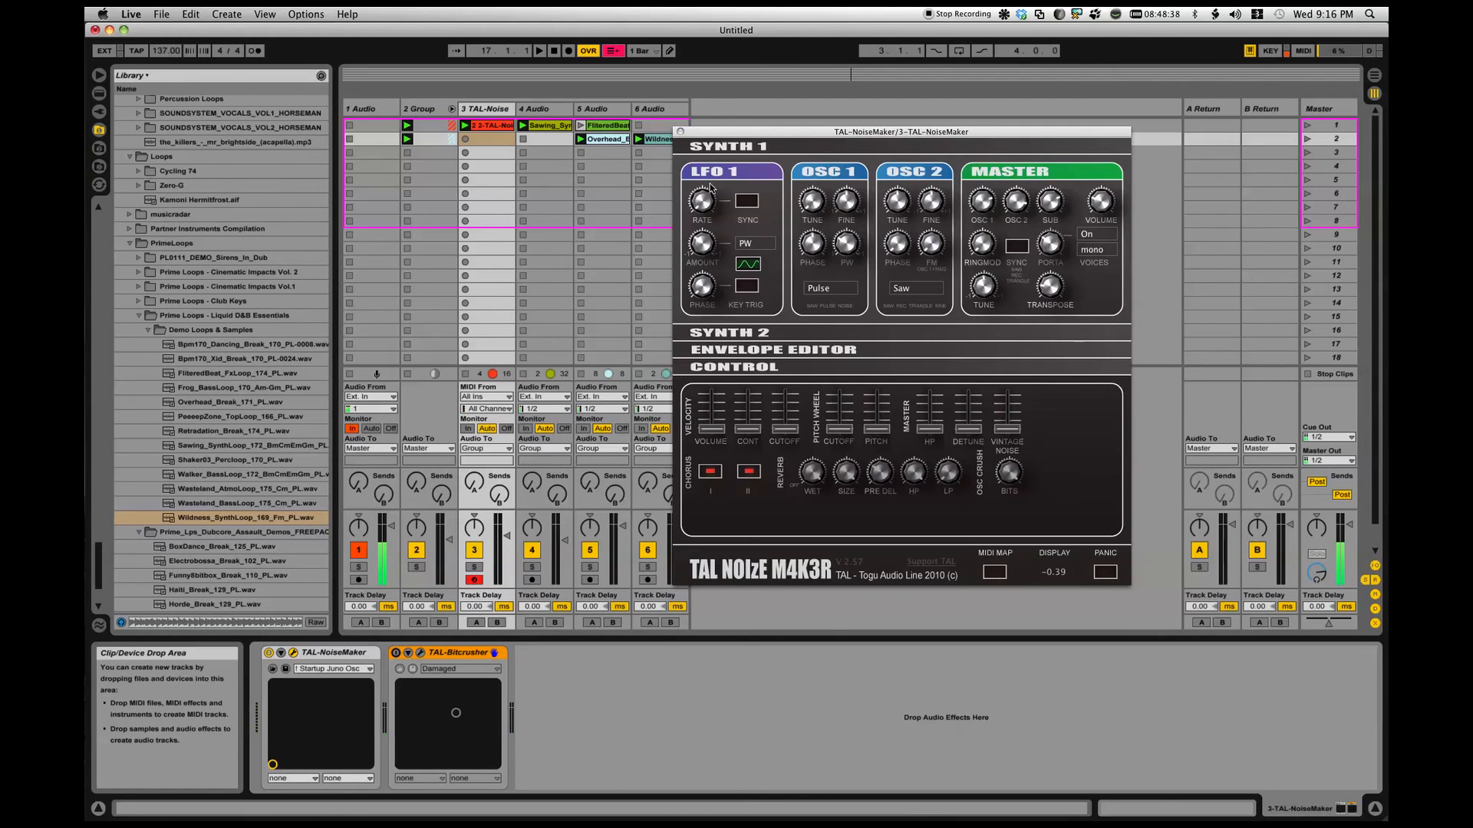
Show NoiseMaker's Synth 2 section clear of the clip slots, and stop the clips on tracks 3 to 6
left_click(725, 336)
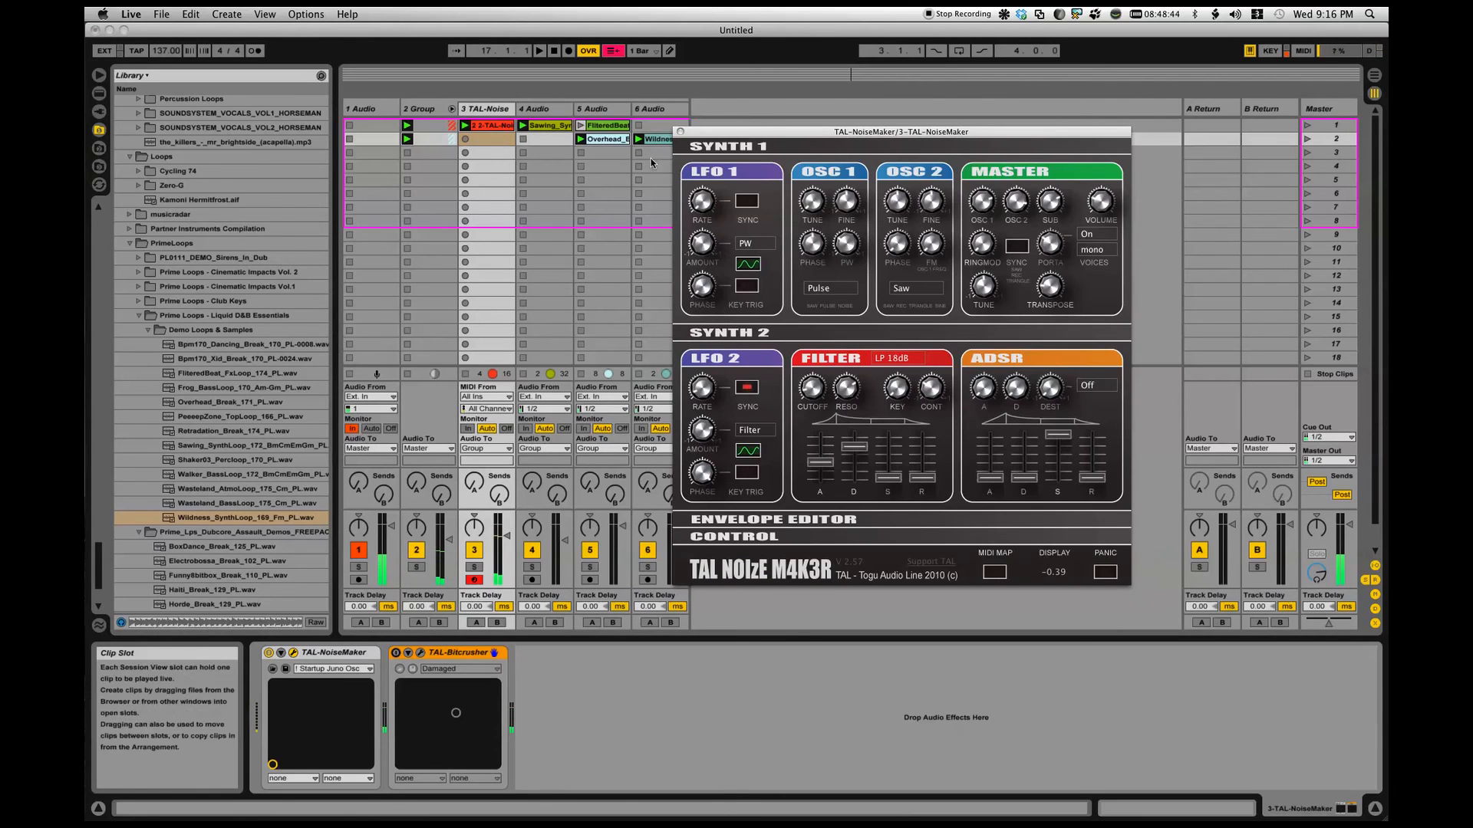
left_click_drag(851, 144, 915, 170)
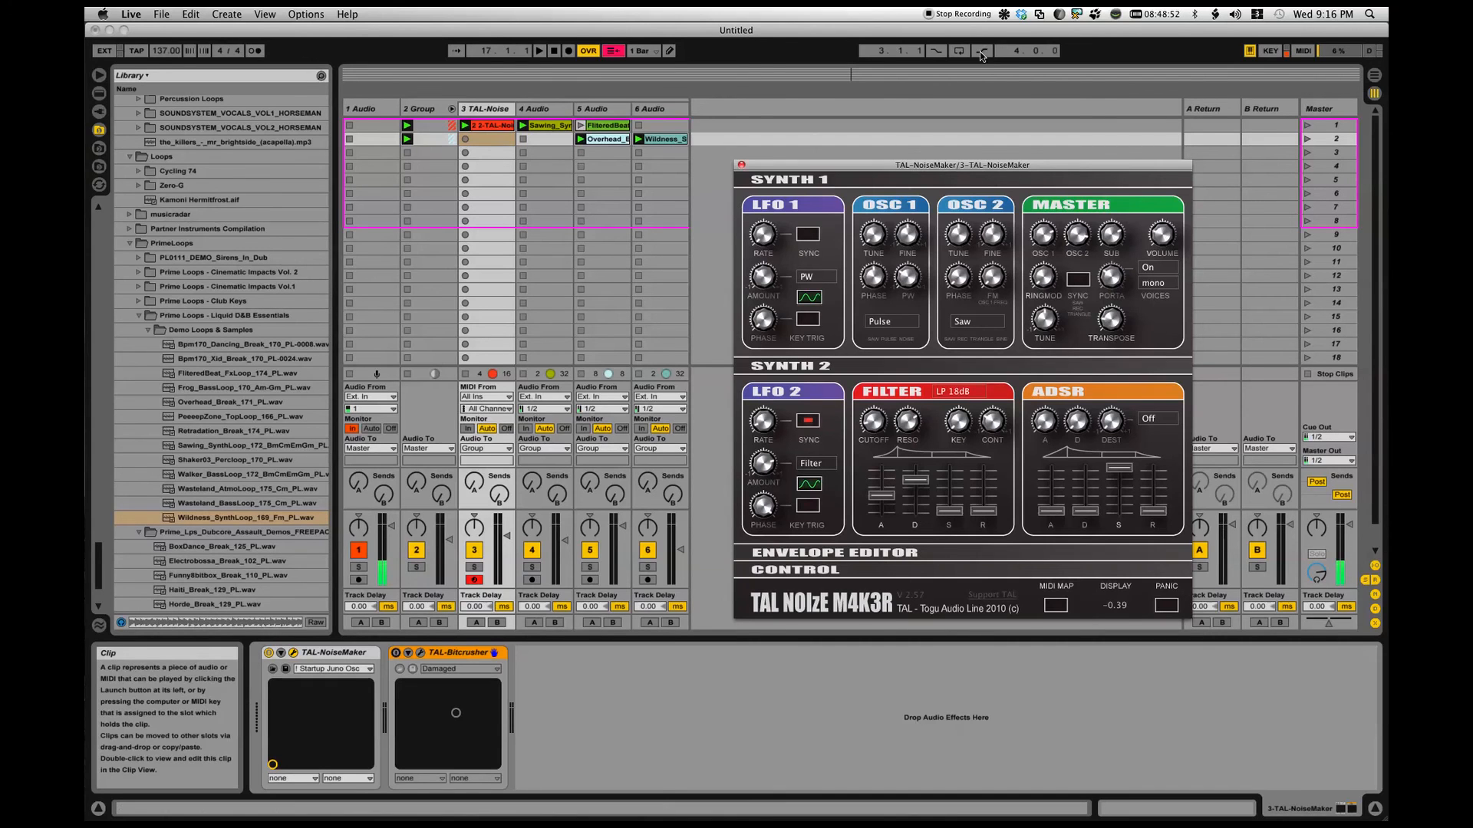
left_click(638, 377)
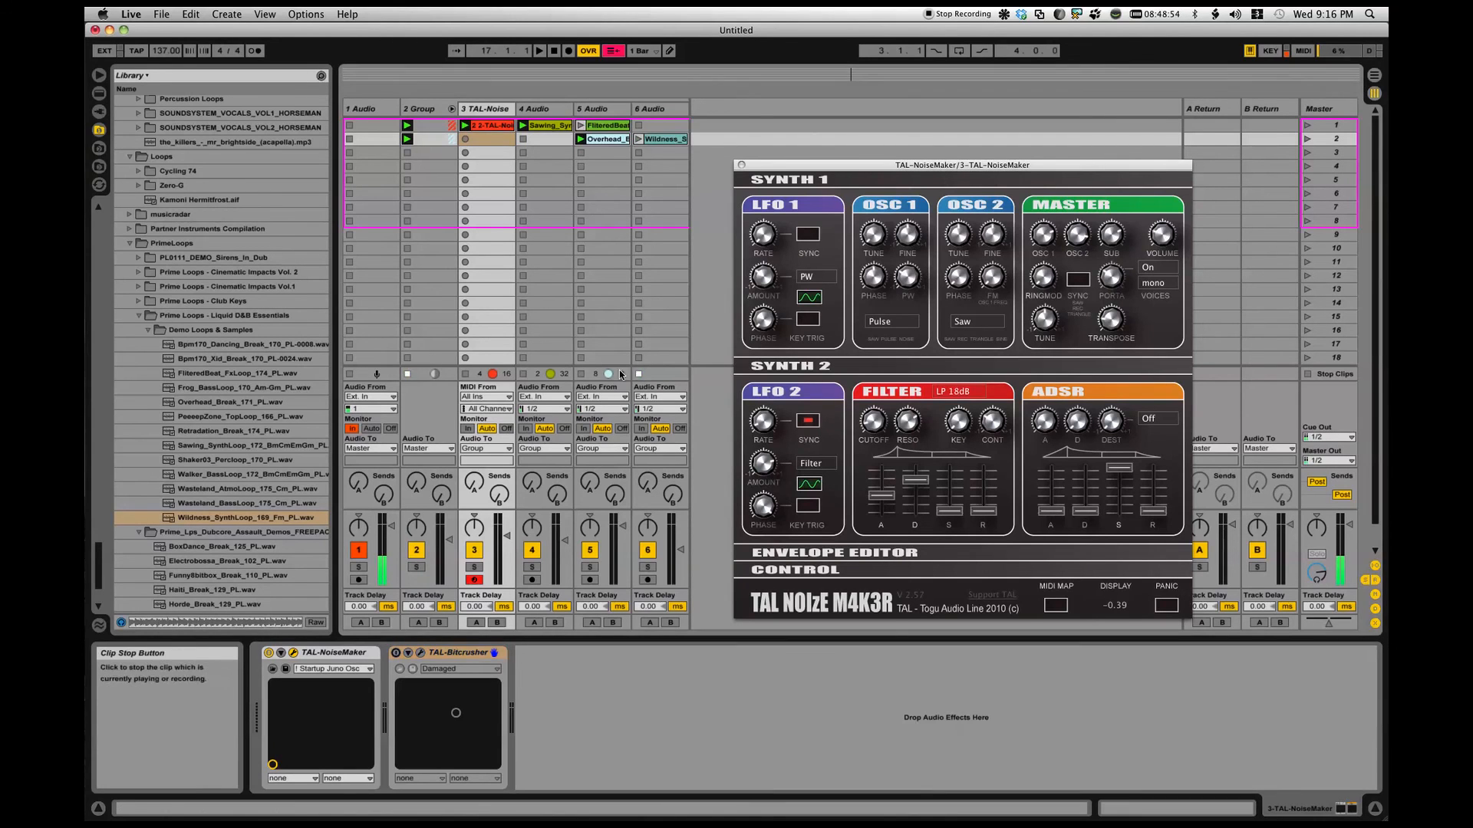
left_click(581, 375)
left_click(523, 375)
left_click(465, 374)
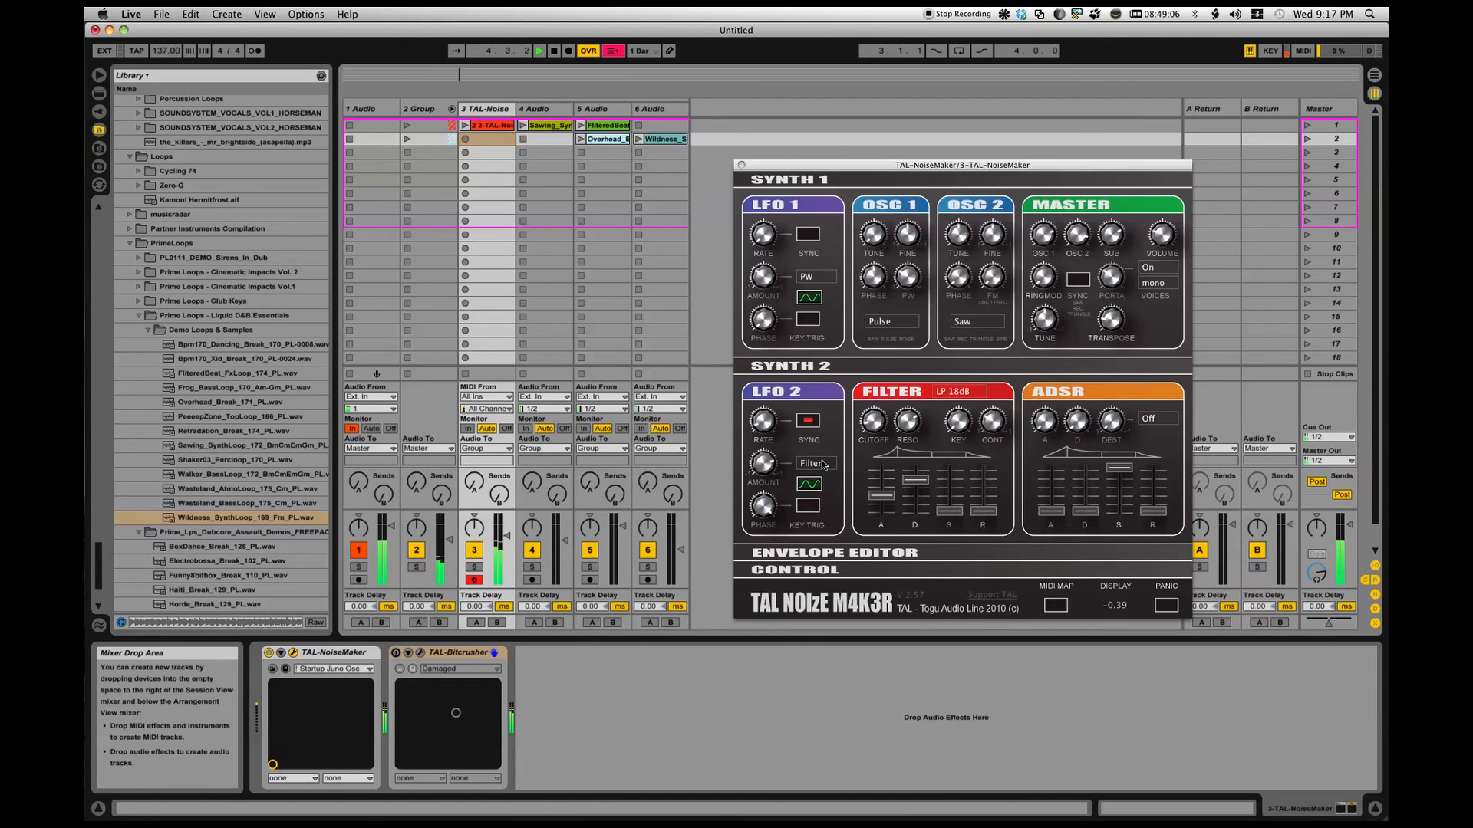
Try LFO 2's synced rate at 1/4, set it to 1/1, and switch the TAL-Bitcrusher back on
mouse_move(769, 432)
left_mouse_down()
mouse_move(771, 403)
mouse_move(774, 433)
mouse_move(772, 418)
left_mouse_up()
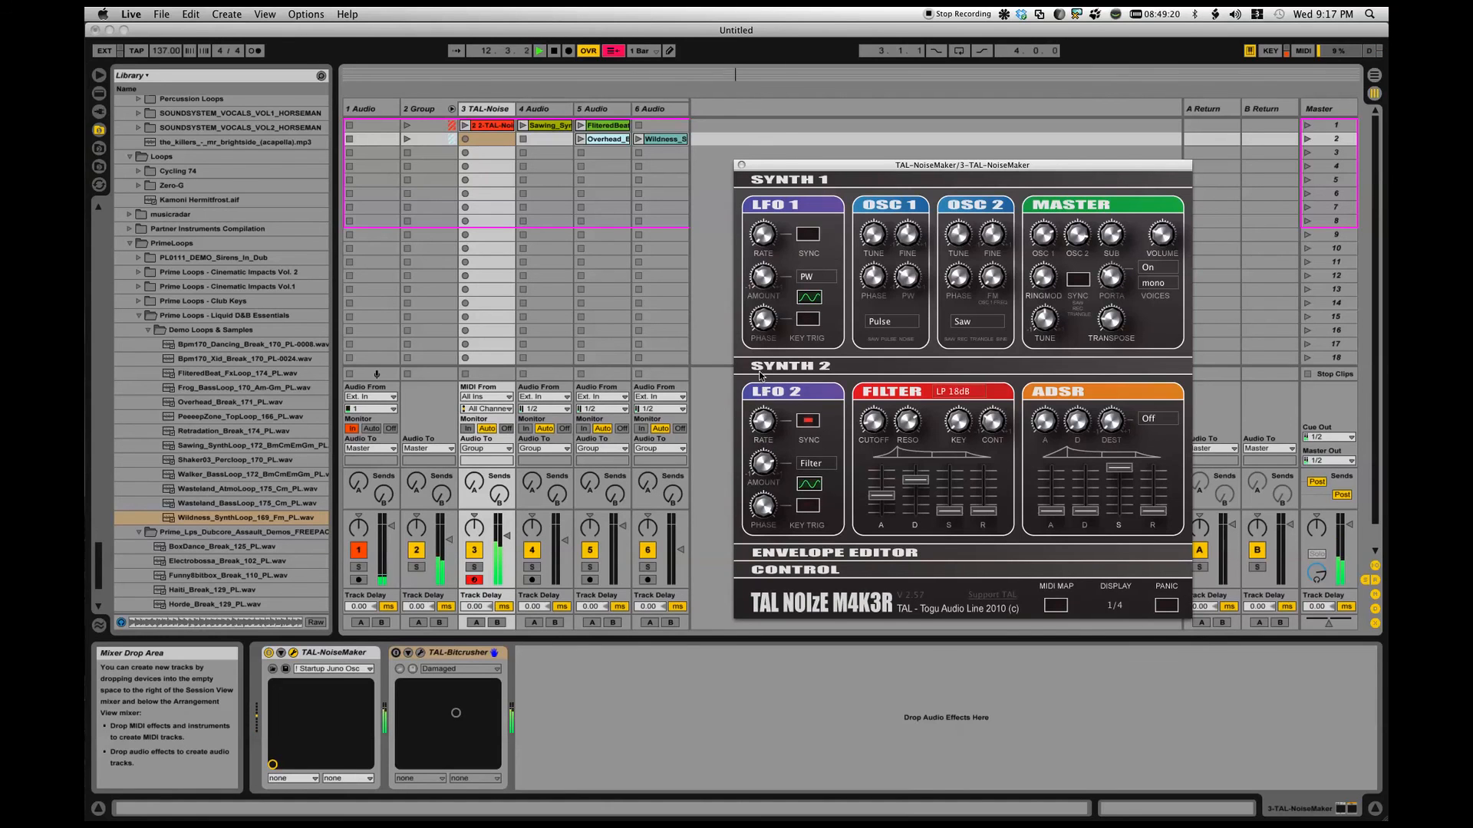
left_click_drag(761, 427, 762, 404)
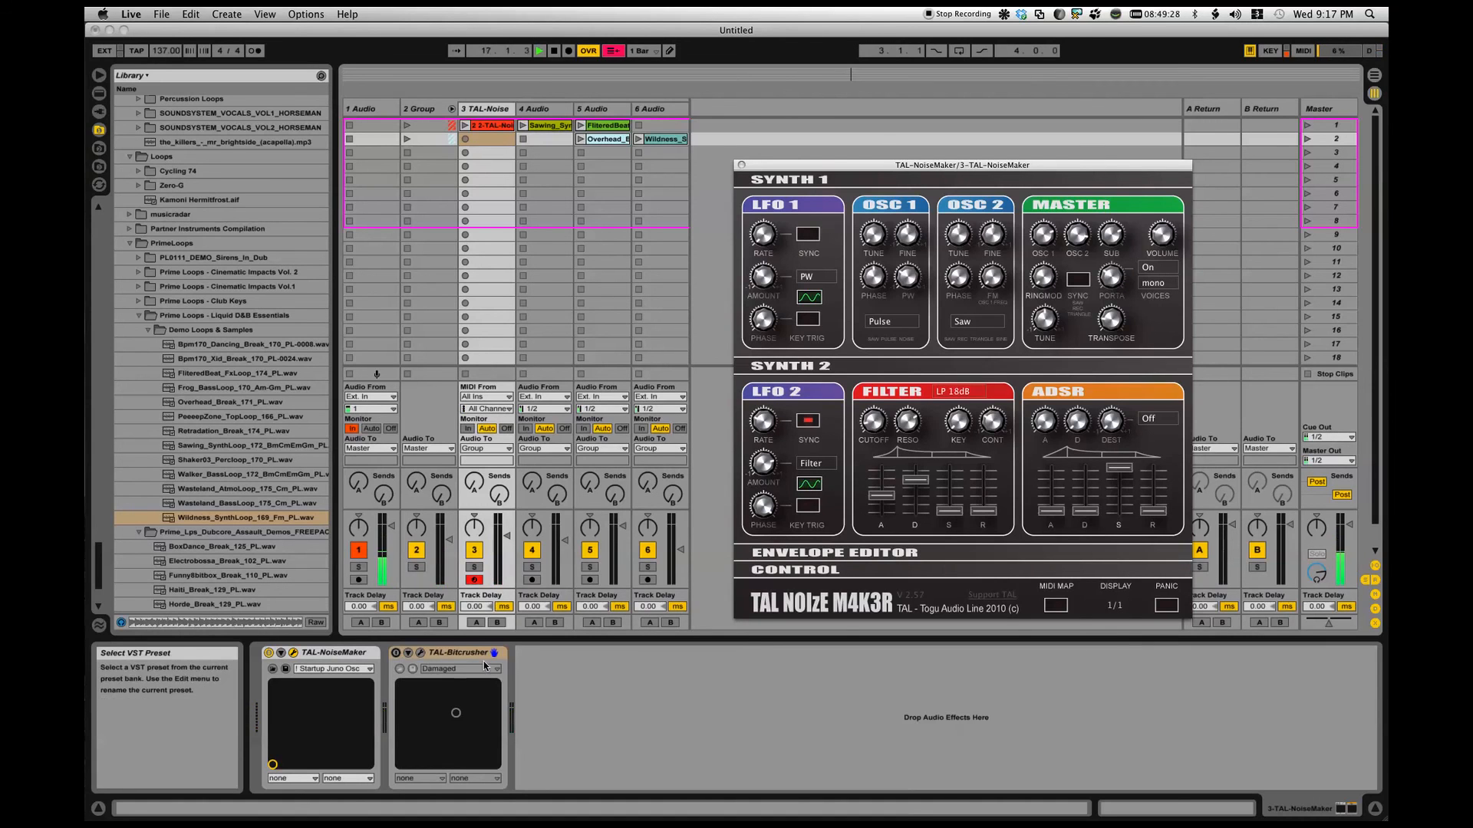
left_click(460, 655)
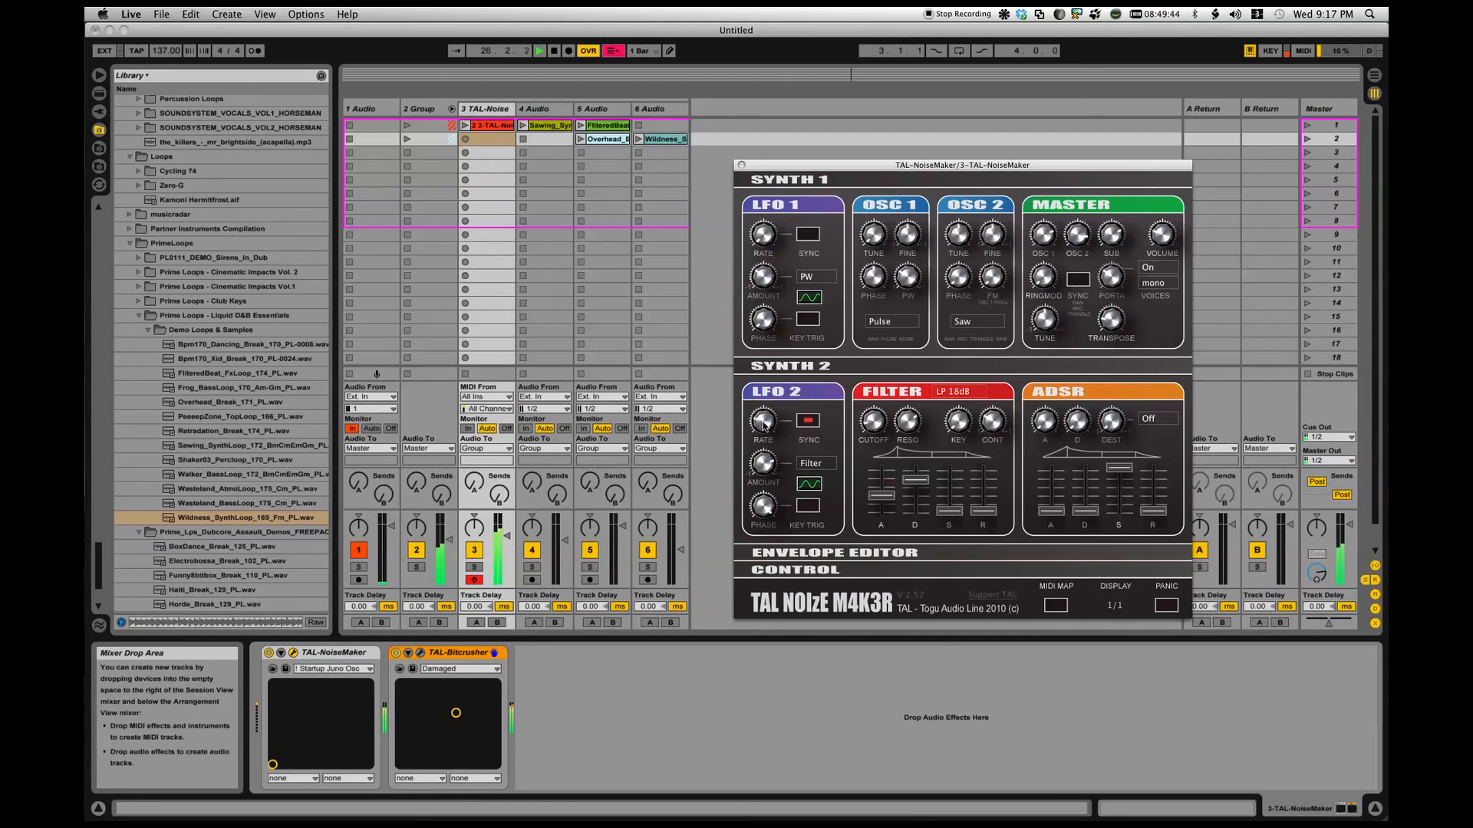
mouse_move(764, 422)
left_mouse_down()
mouse_move(770, 455)
mouse_move(768, 418)
left_mouse_up()
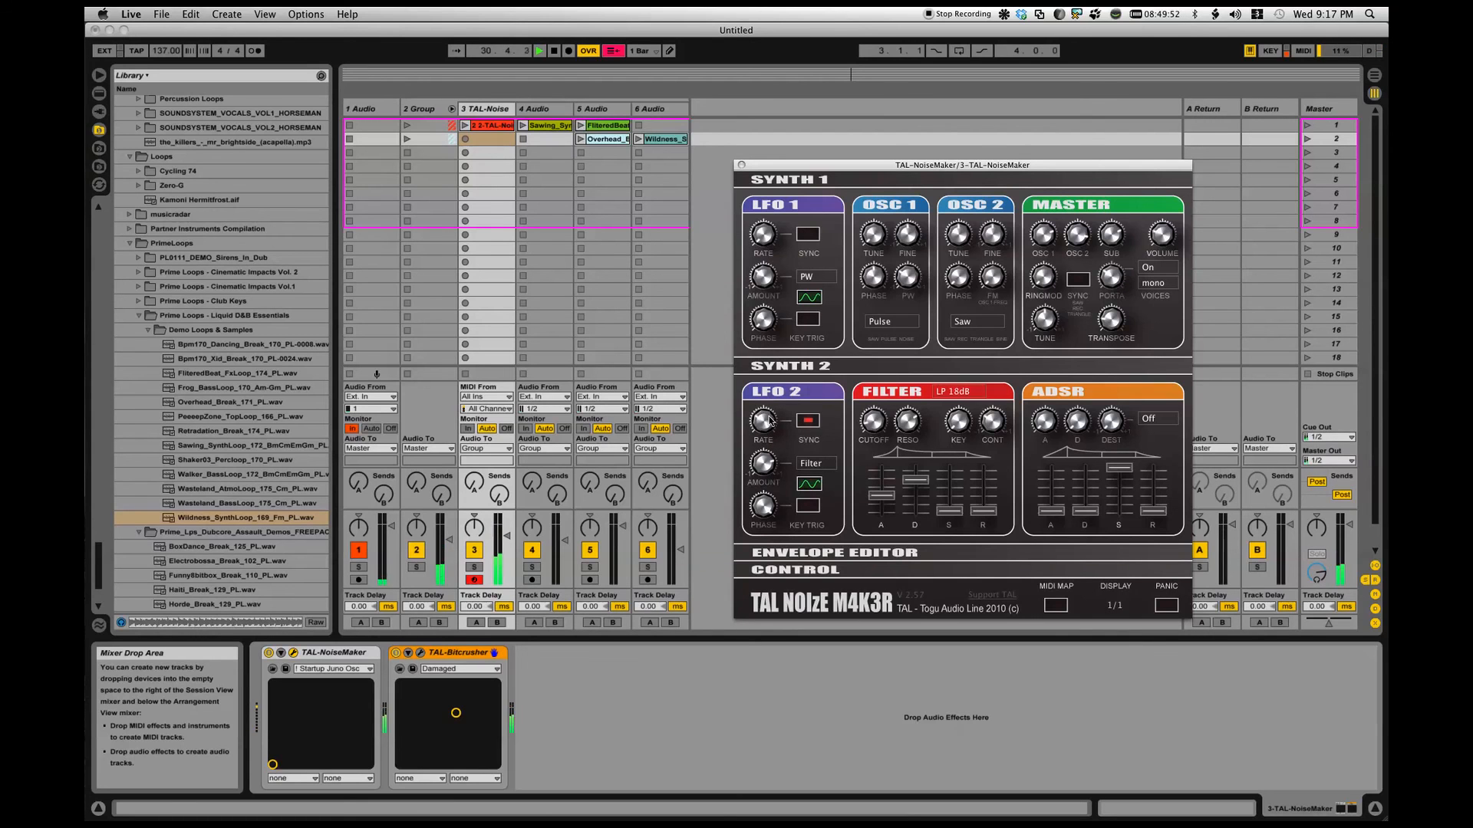